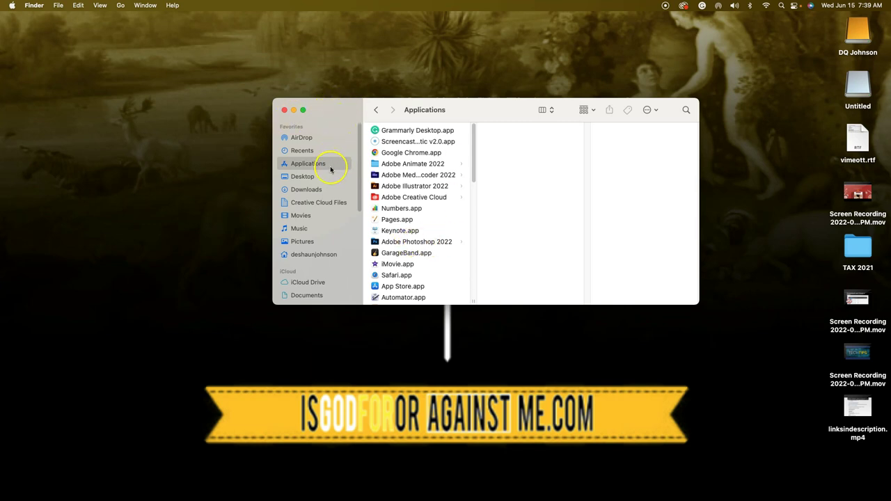
Open the Get Info window for Adobe Photoshop 2022.app inside its folder.
left_click(410, 242)
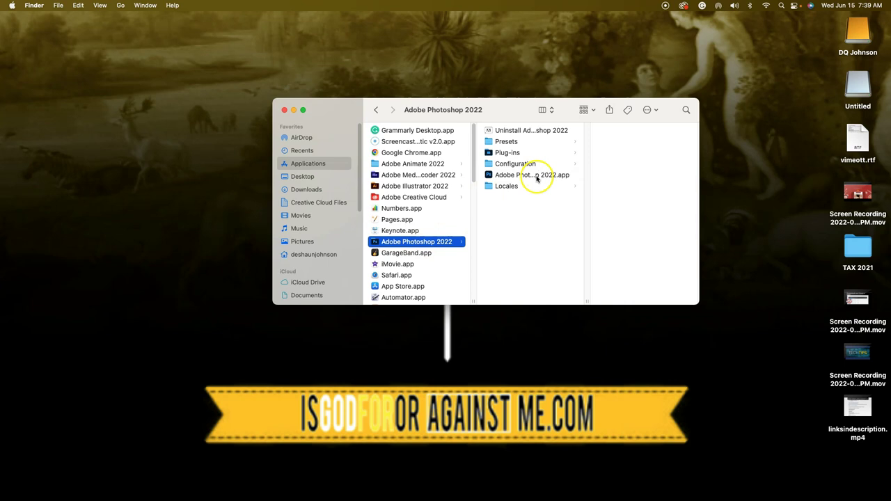
left_click(506, 176)
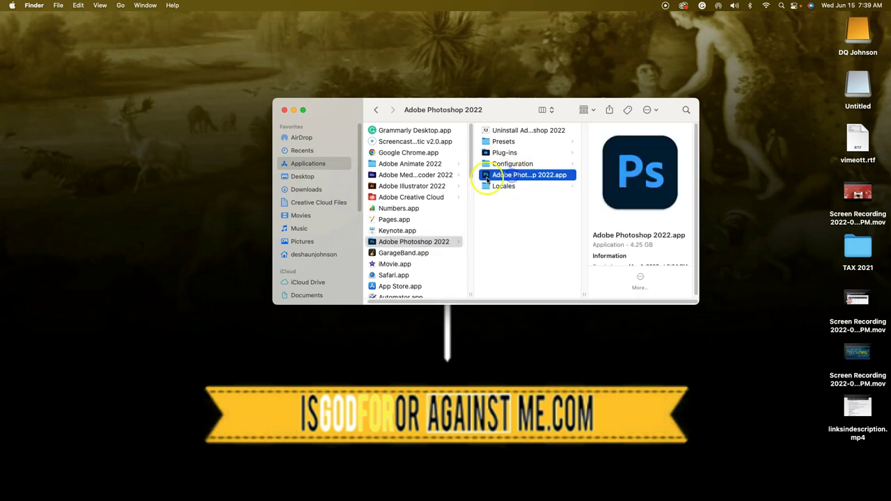
right_click(514, 177)
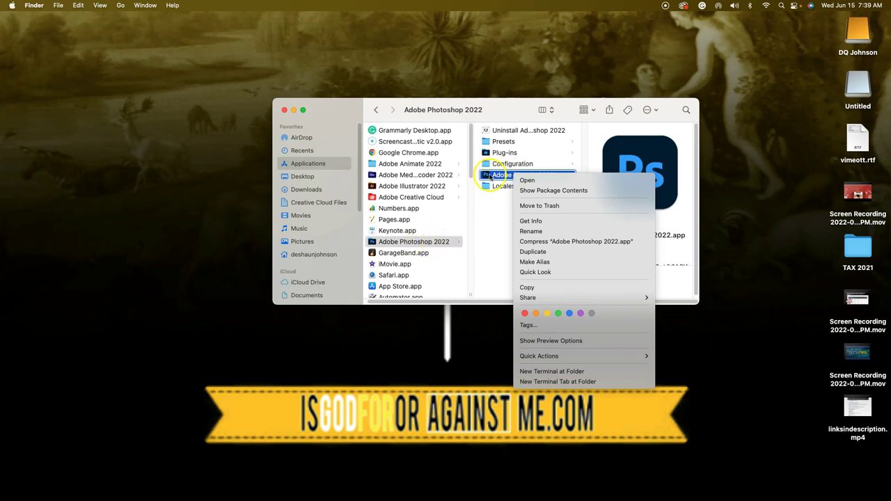
left_click(554, 223)
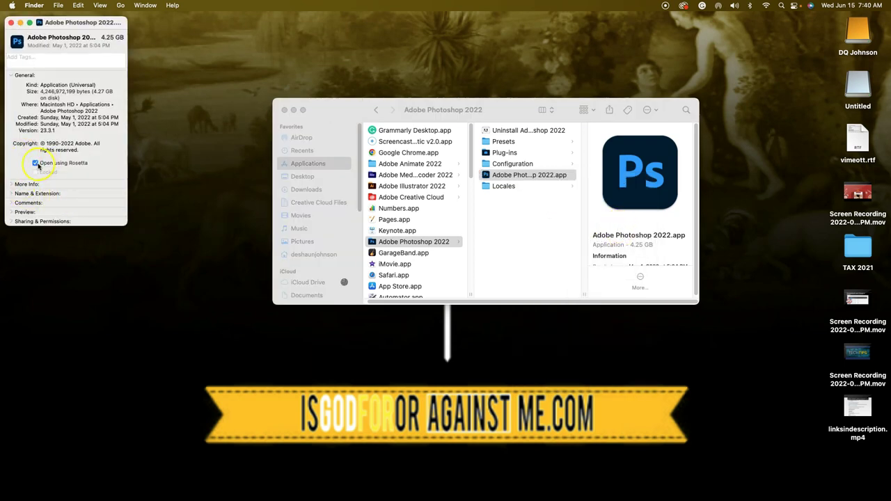
Confirm Open using Rosetta is checked, then close the info and Finder windows.
left_click_drag(66, 19, 393, 68)
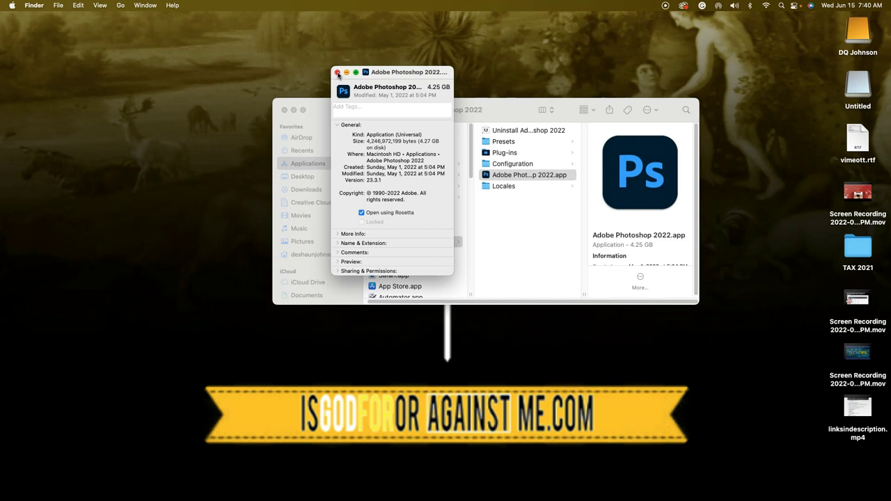
left_click(337, 73)
left_click(338, 73)
left_click(284, 110)
mouse_move(676, 496)
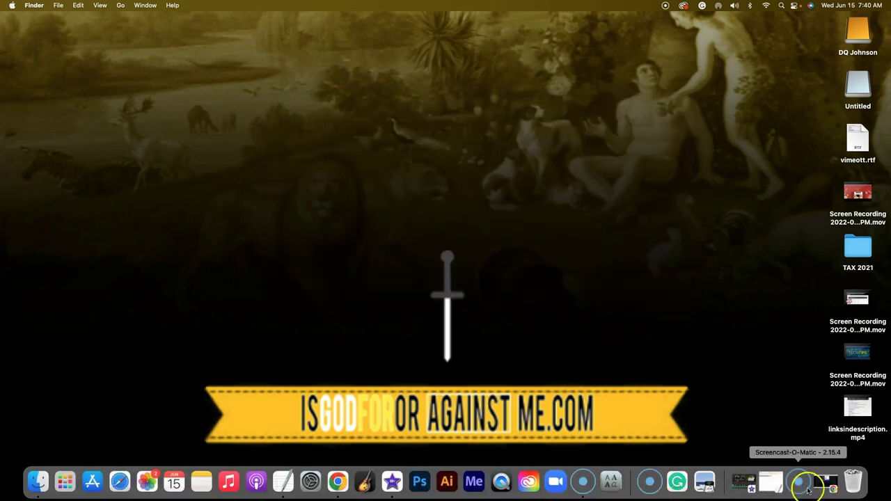
Launch Photoshop and create a transparent 1270 × 720 px, 300 ppi document named 'text overlay tutorial'.
left_click(420, 486)
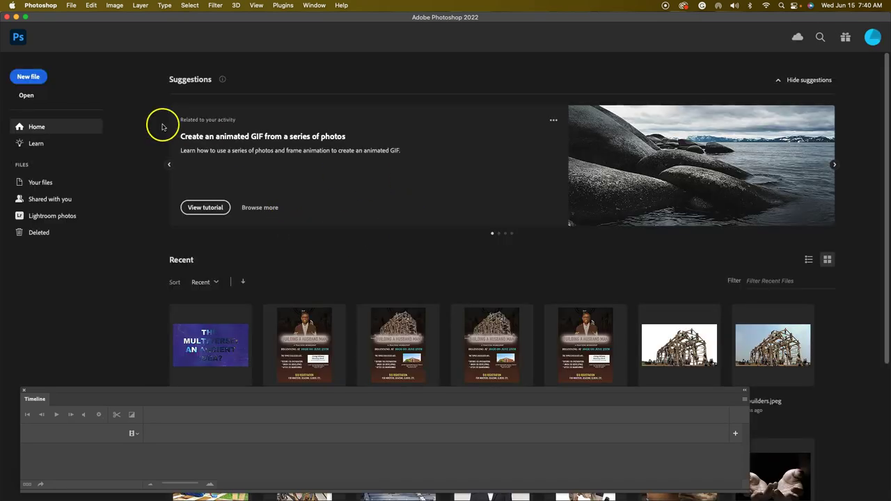
left_click(29, 77)
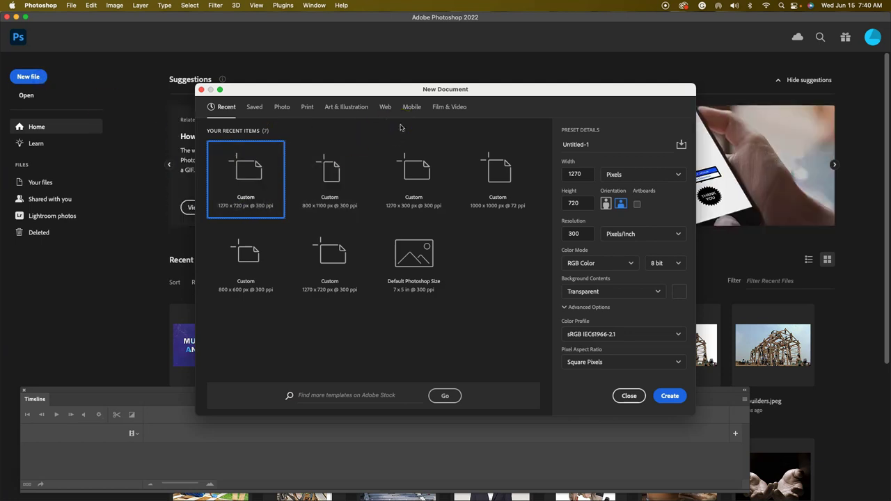
left_click(624, 147)
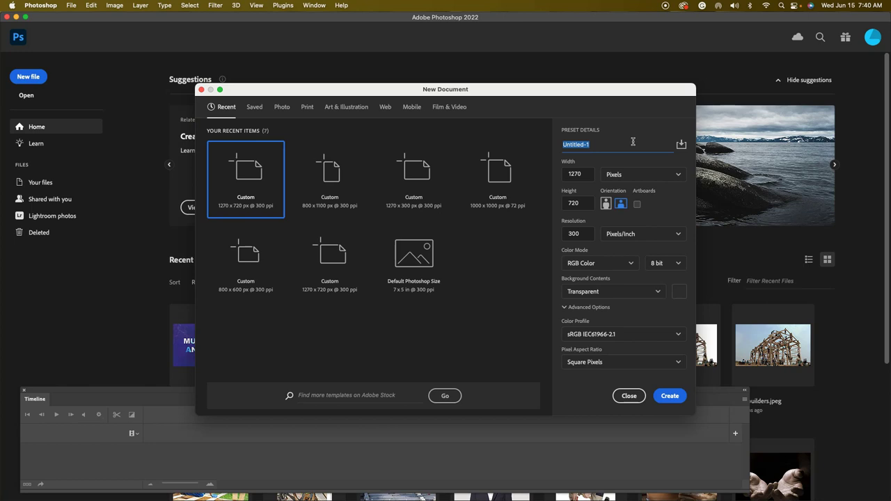
left_click(622, 144)
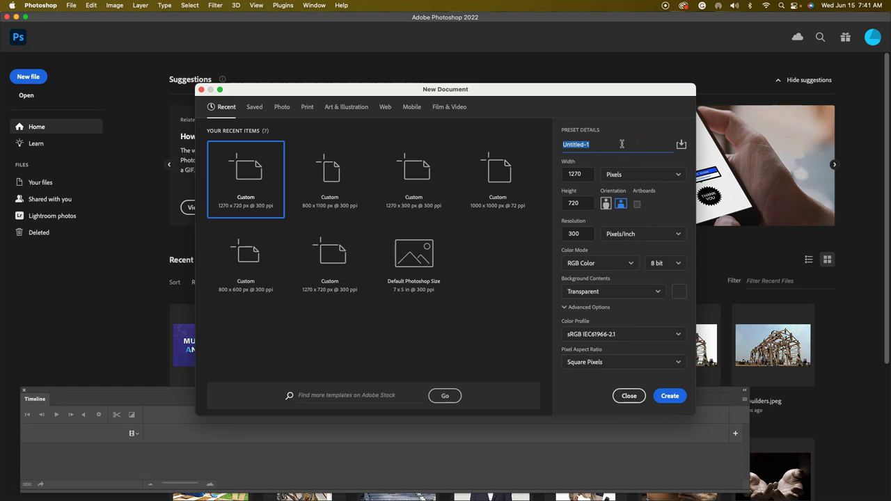
key("BackSpace")
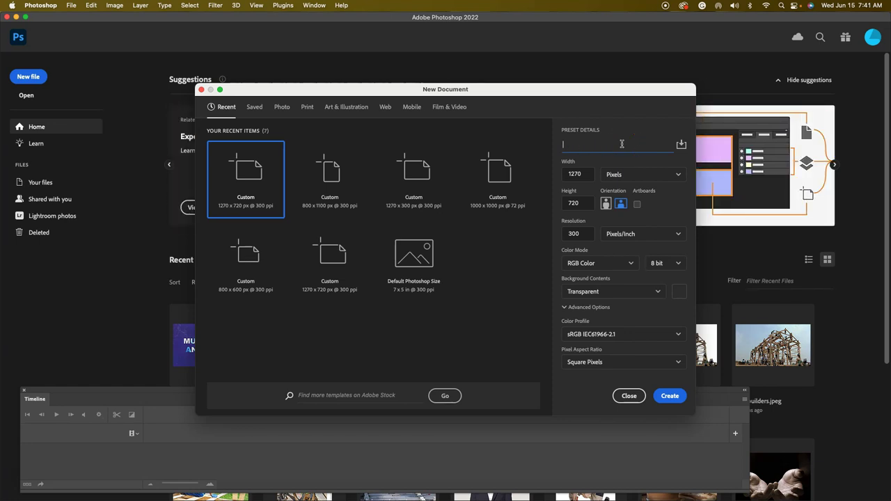
left_click(584, 175)
left_click(582, 202)
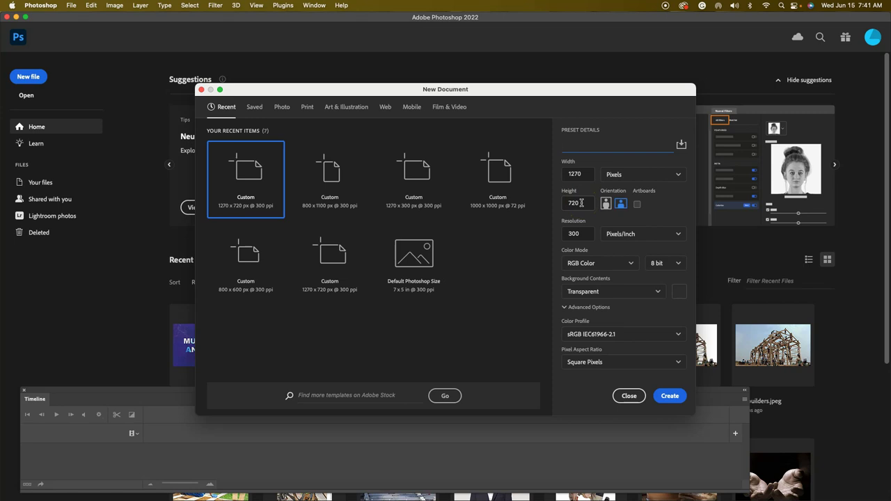
left_click(574, 145)
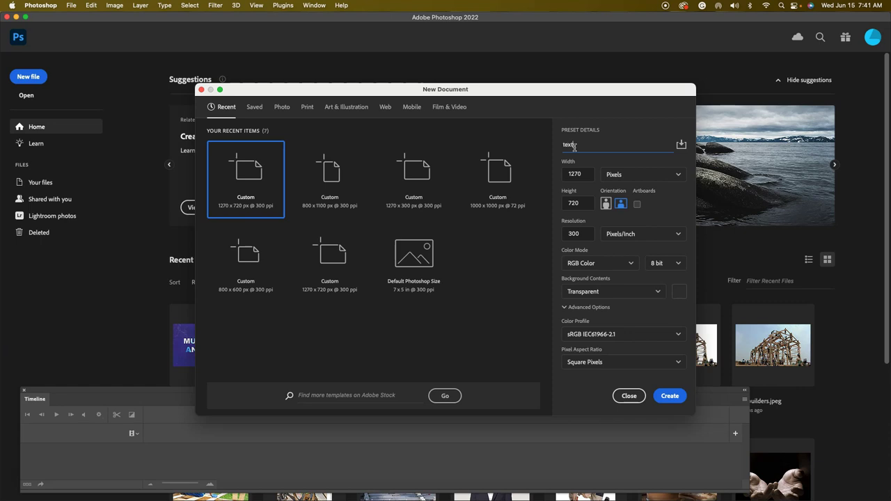
type("text overlay tutorial")
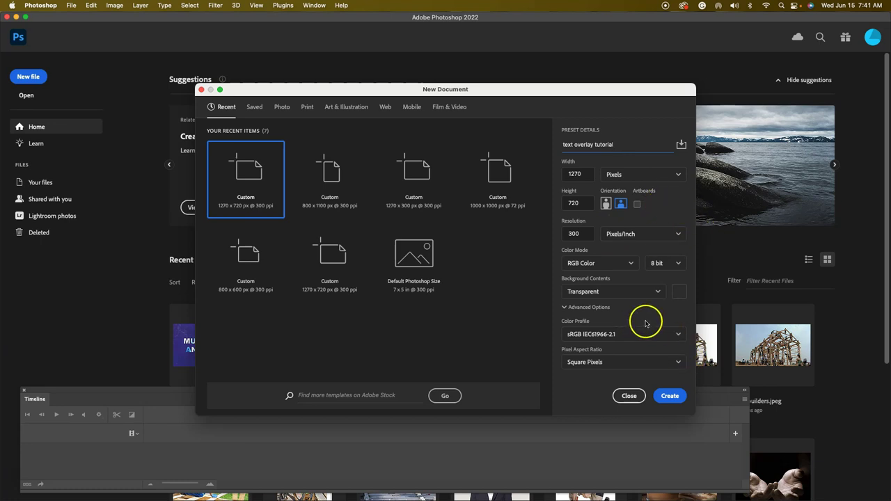
left_click(681, 398)
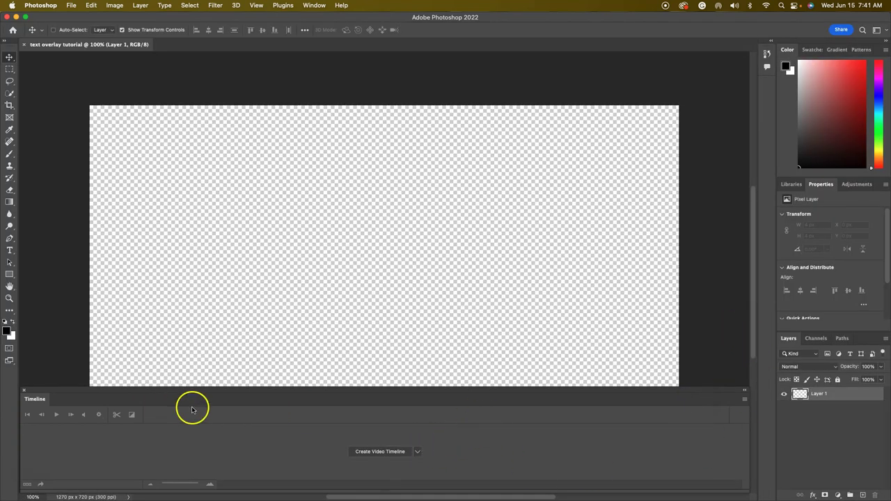
Show the Timeline panel via Window and create a video timeline for the document.
left_click(23, 390)
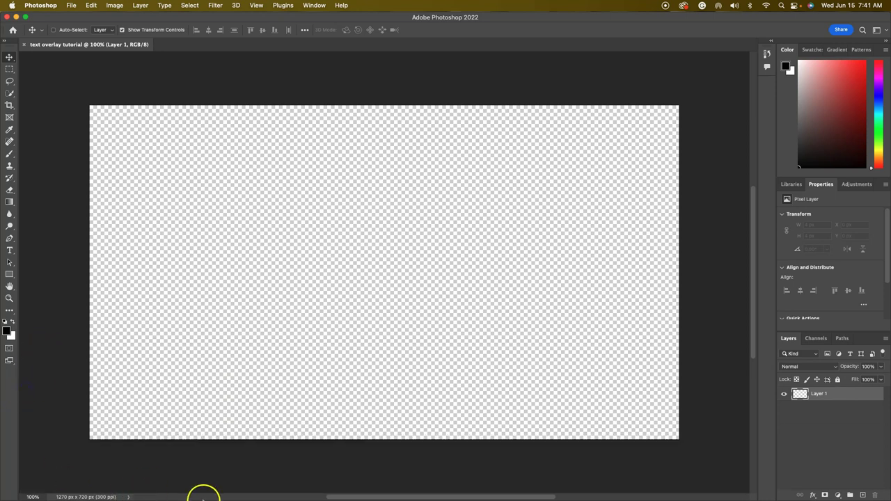
left_click(313, 6)
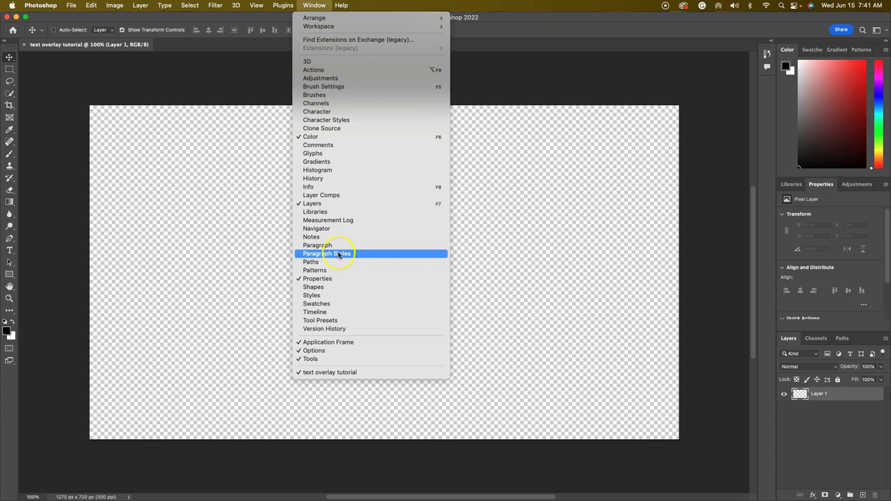
left_click(314, 313)
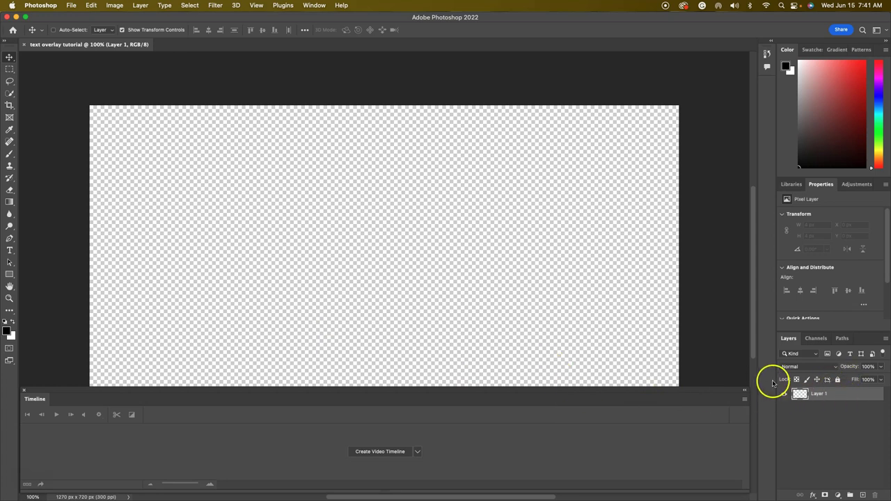
left_click(388, 454)
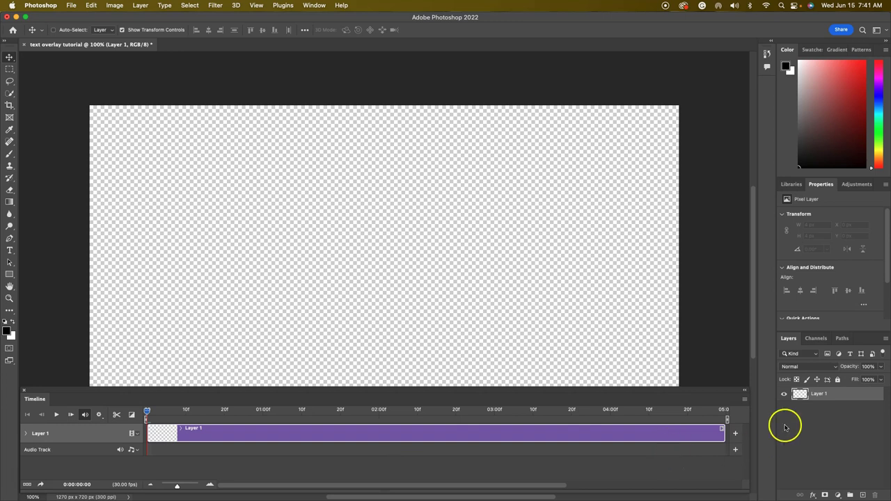
Add two new empty layers, Layer 2 and Layer 3, and make Layer 3 active.
left_click(864, 495)
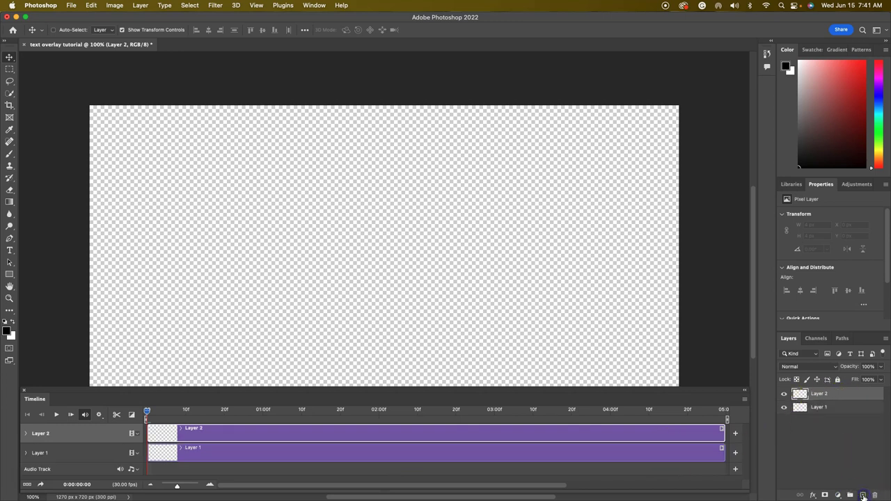
left_click(863, 495)
left_click(834, 420)
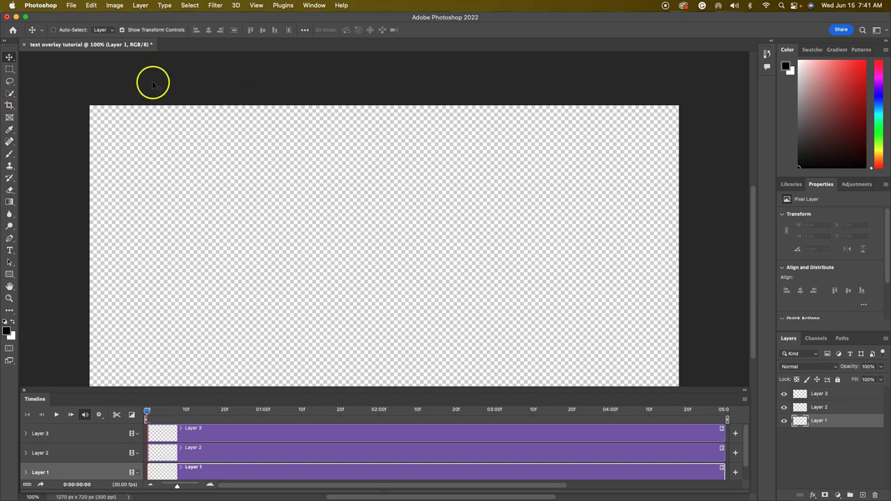
left_click(816, 394)
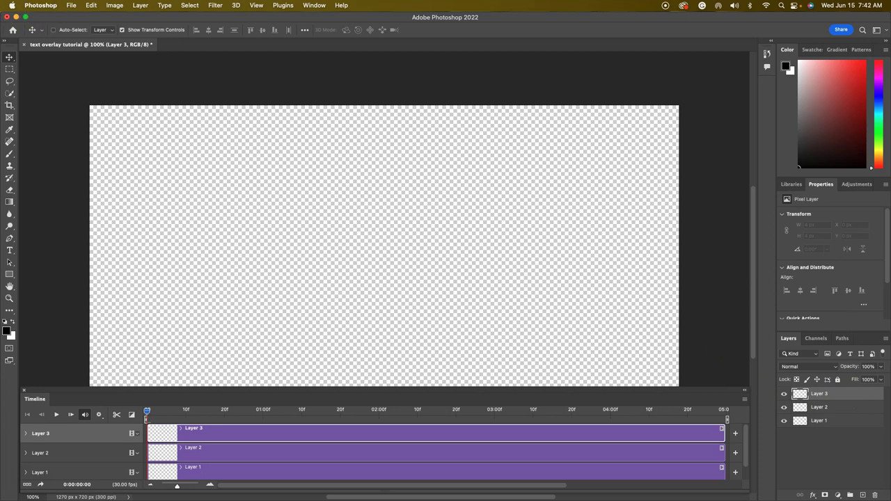
left_click(71, 5)
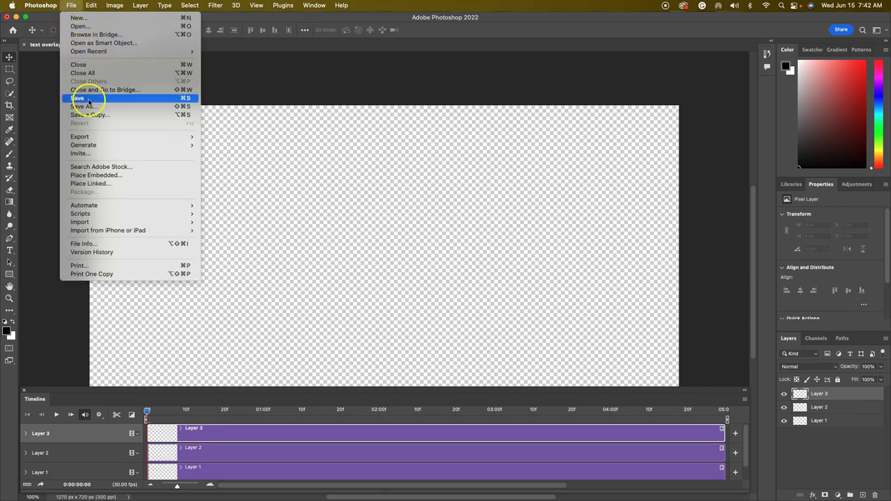
Choose moving-skyline.mp4 from the Downloads folder in the Place Embedded dialog.
left_click(89, 179)
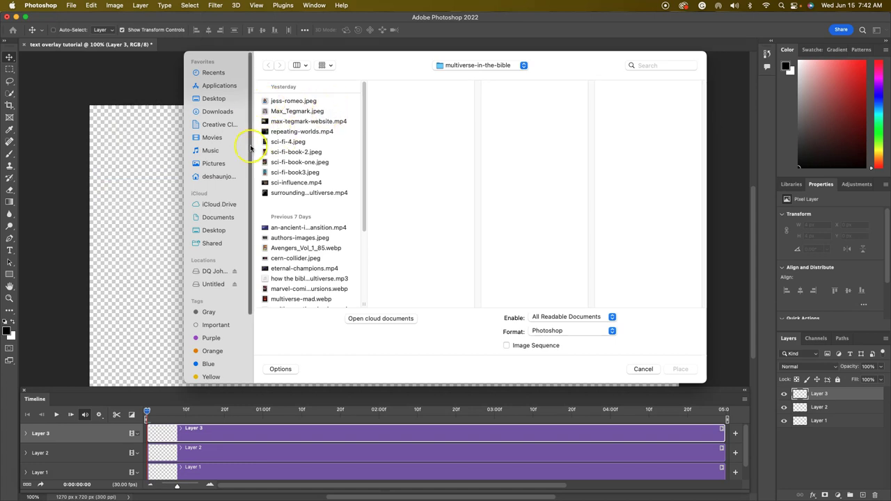
left_click(215, 113)
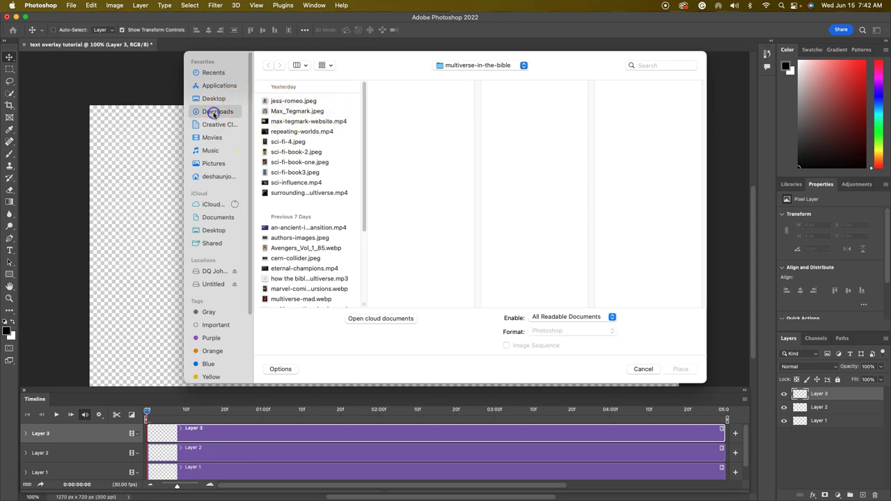
left_click(296, 103)
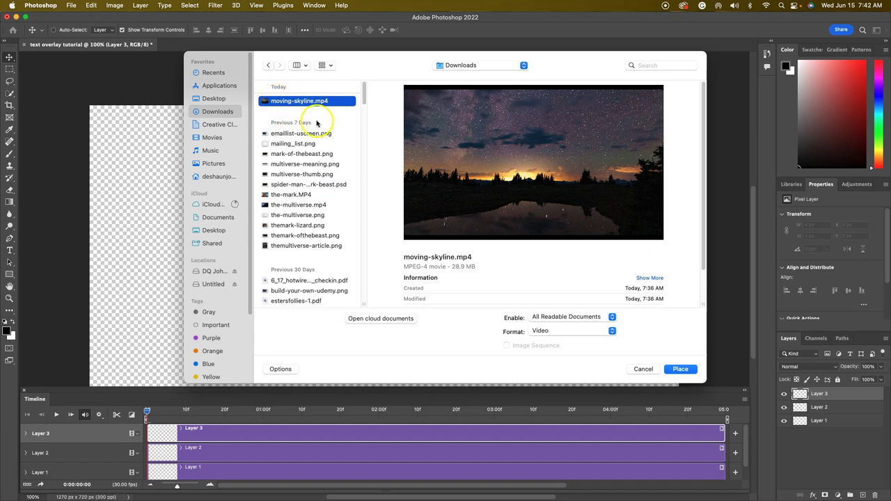
Place the night-sky video and scale it up by its corner handles toward the canvas size.
left_click(688, 370)
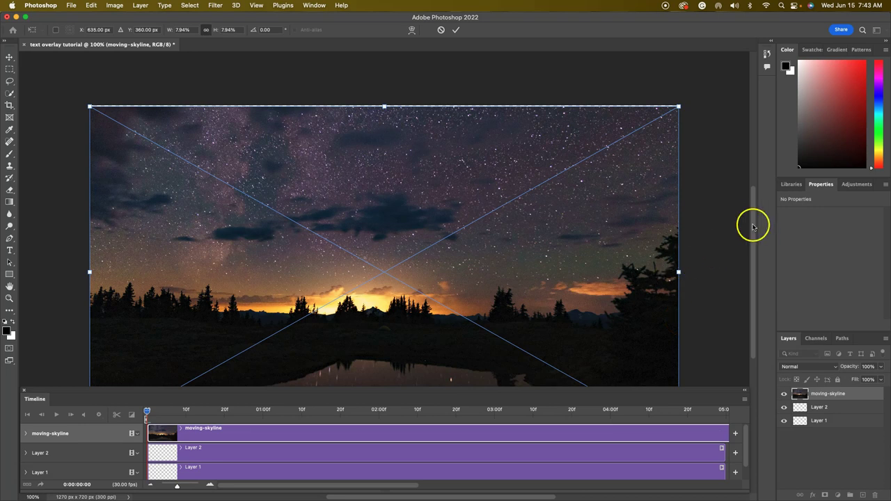
left_click_drag(752, 225, 755, 243)
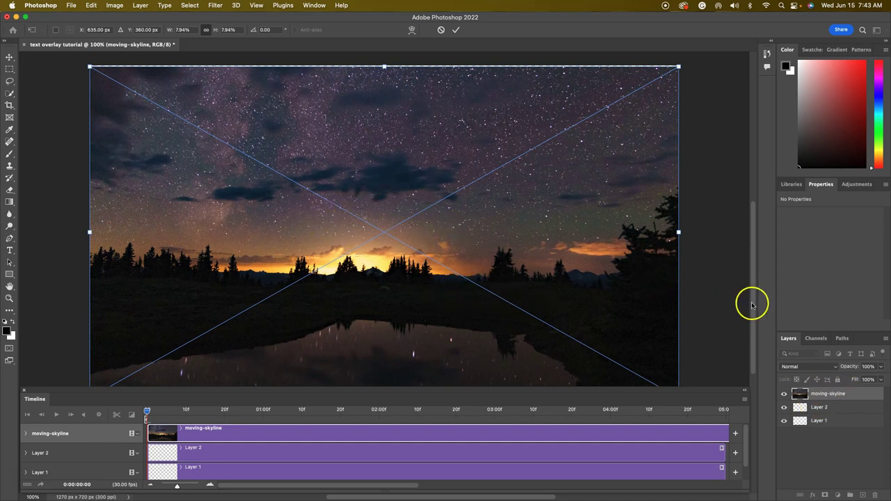
left_click_drag(752, 302, 753, 319)
mouse_move(678, 360)
left_mouse_down()
mouse_move(546, 316)
mouse_move(692, 374)
mouse_move(638, 346)
mouse_move(684, 369)
left_mouse_up()
left_click(10, 58)
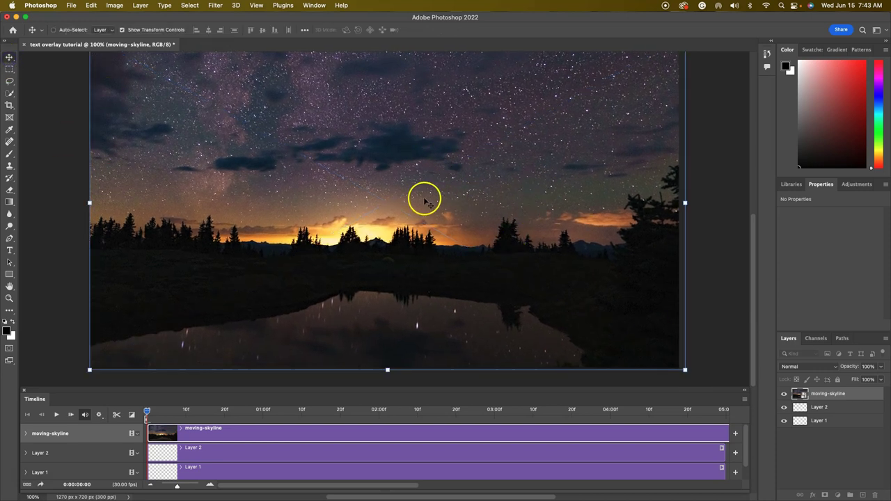
mouse_move(684, 370)
left_mouse_down()
mouse_move(501, 252)
mouse_move(688, 372)
left_mouse_up()
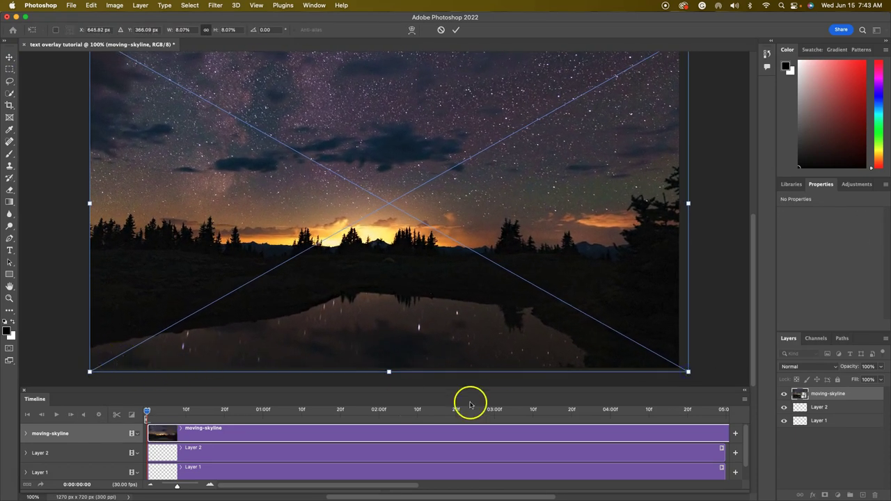
scroll(703, 352, "up", 3)
scroll(704, 352, "down", 2)
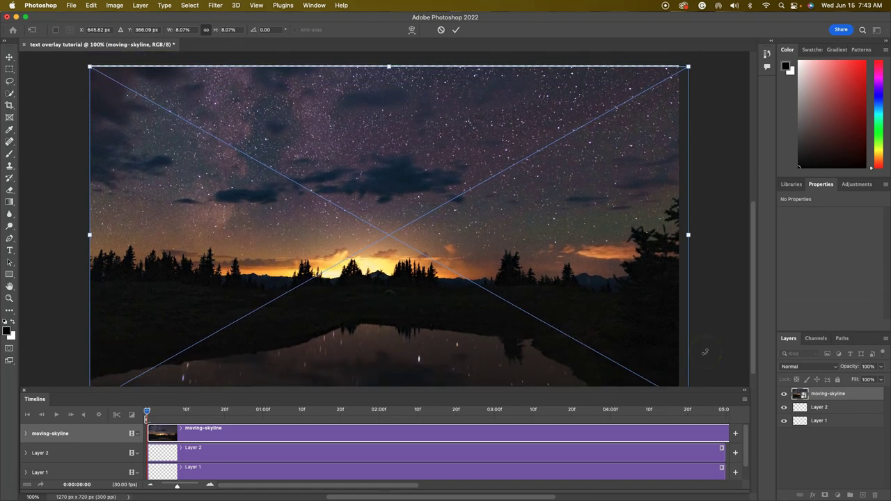
left_click(456, 29)
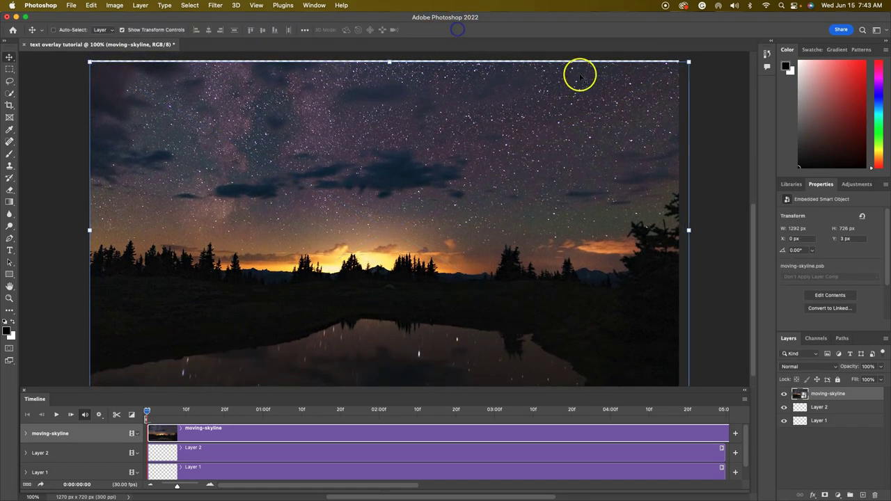
Stretch the video past the canvas's top corners so it covers the canvas edge to edge.
left_click_drag(689, 61, 693, 57)
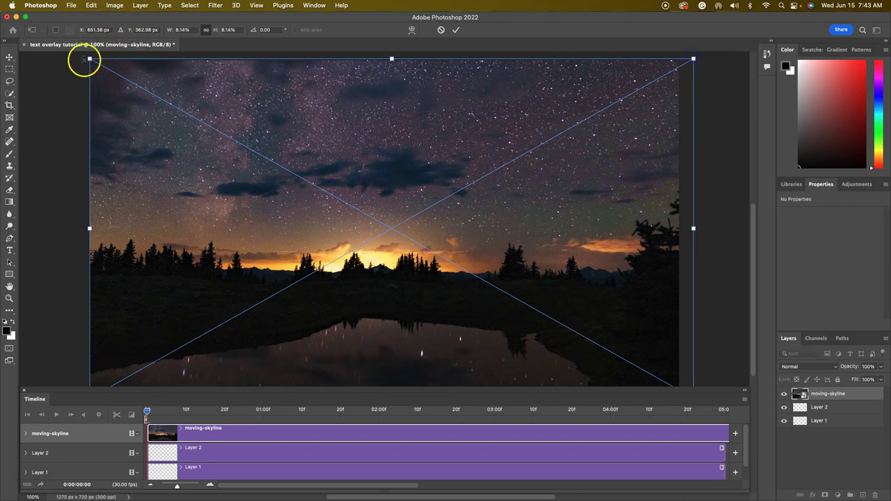
left_click_drag(89, 59, 77, 53)
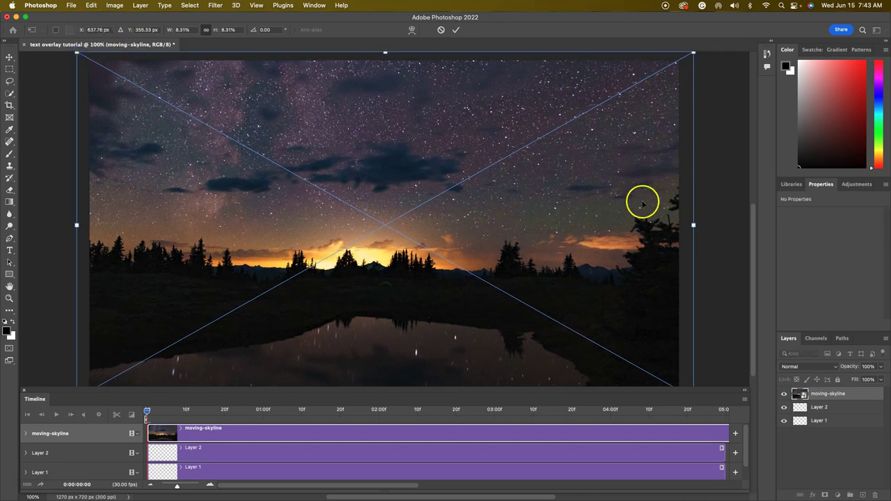
scroll(402, 485, "right", 2)
left_click_drag(403, 485, 662, 482)
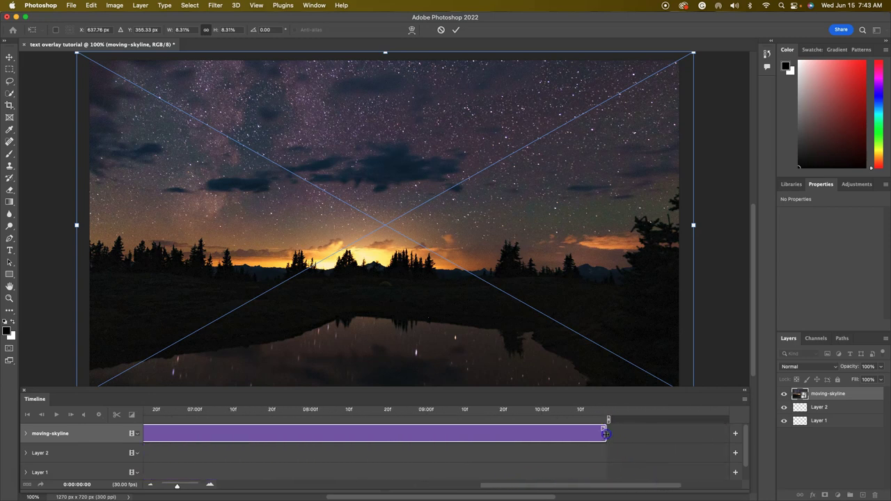
Commit the transform and trim the moving-skyline clip to end at 05:00f with the other layers.
left_click(6, 55)
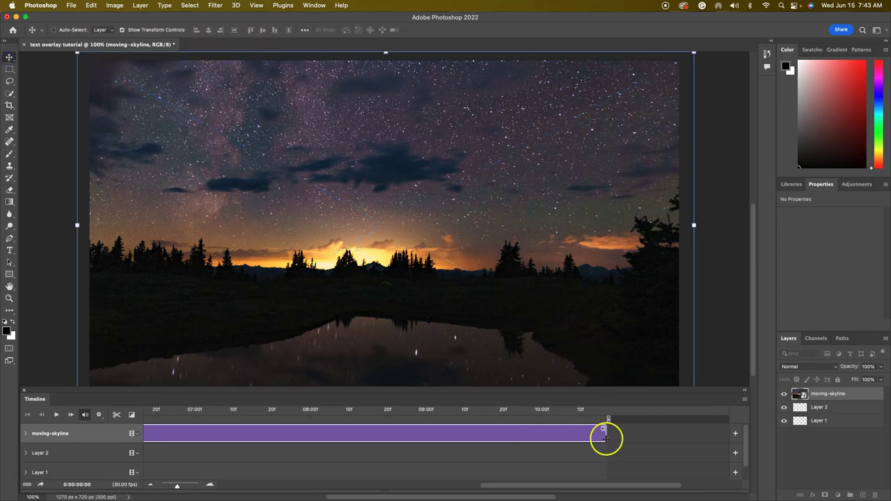
left_click_drag(606, 437, 171, 425)
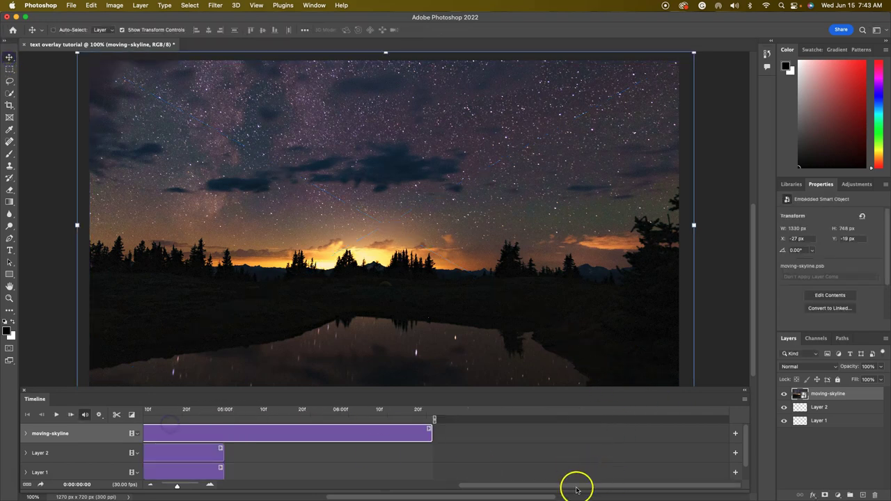
left_click_drag(576, 489, 454, 483)
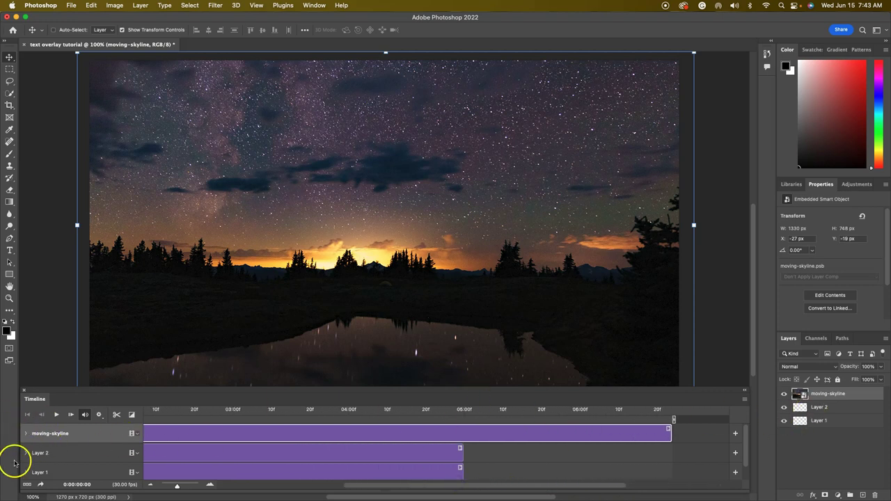
left_click_drag(177, 487, 174, 488)
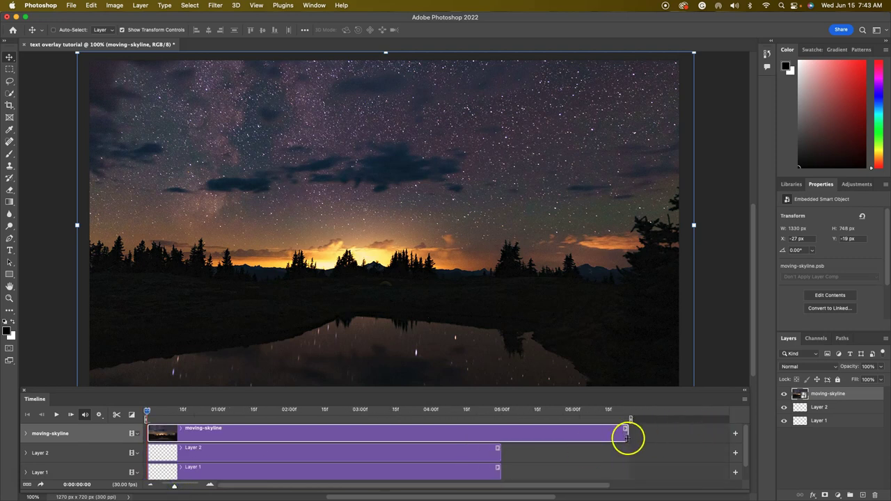
left_click_drag(619, 439, 572, 435)
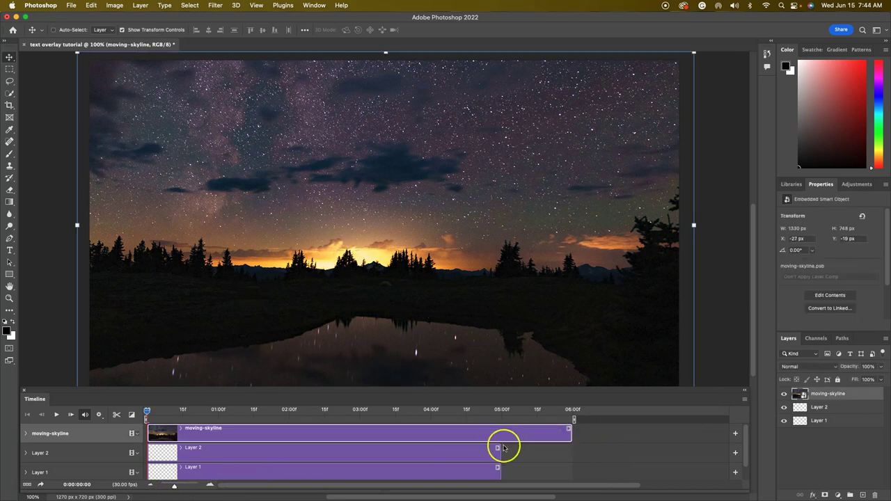
left_click_drag(571, 434, 502, 438)
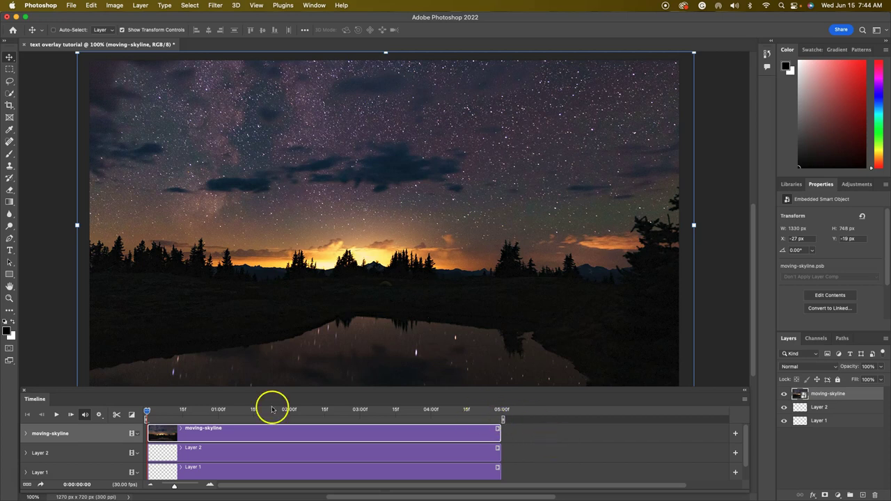
Select Layer 1 and set the Rectangle tool's fill colour to black.
left_click(820, 409)
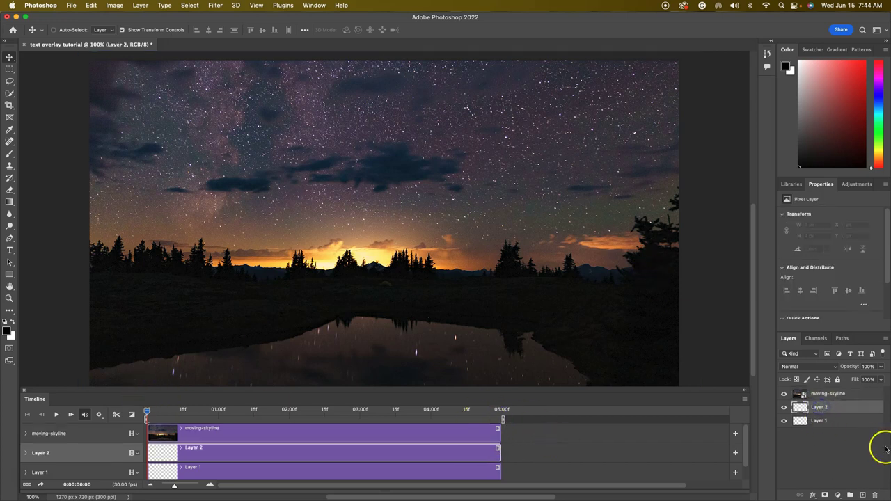
left_click(820, 420)
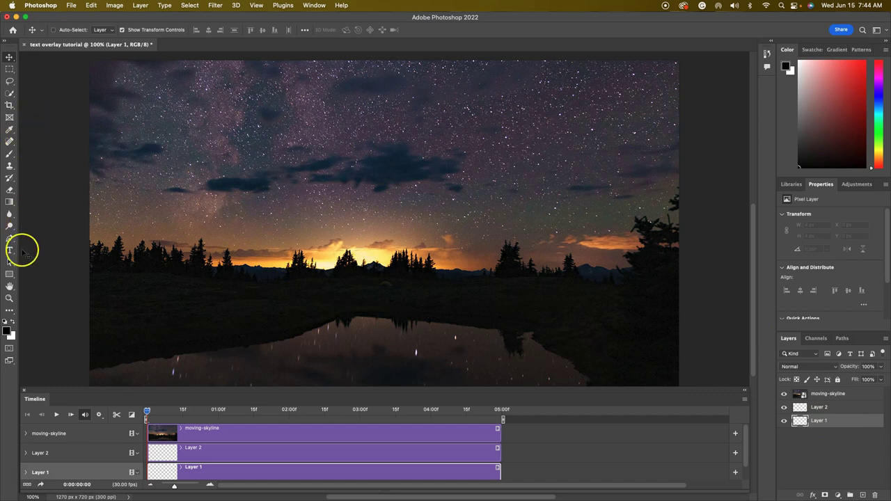
left_click(9, 275)
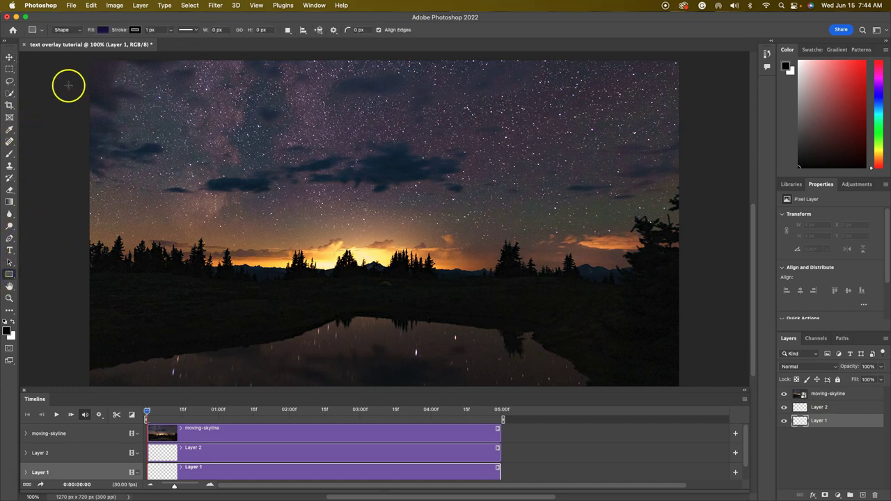
left_click(103, 30)
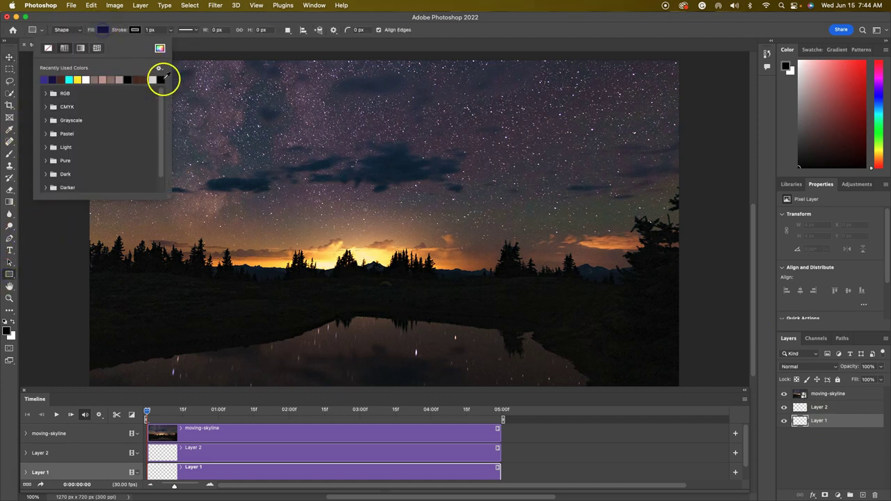
left_click(160, 80)
left_click(100, 29)
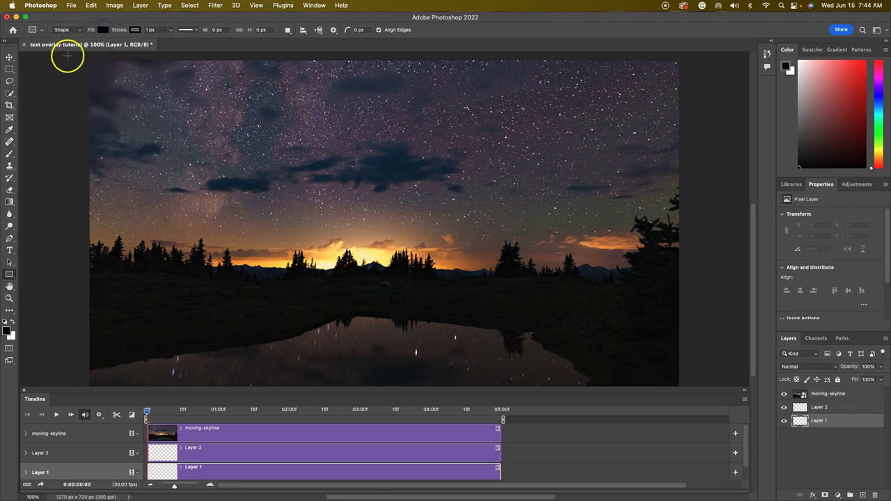
Draw the black Rectangle 1 over the whole canvas, then select Layer 2.
left_click_drag(76, 55, 690, 403)
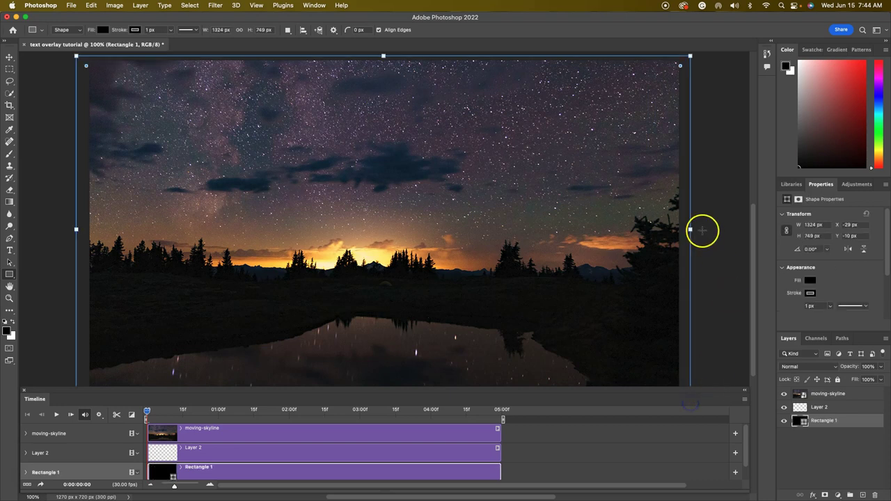
left_click(10, 59)
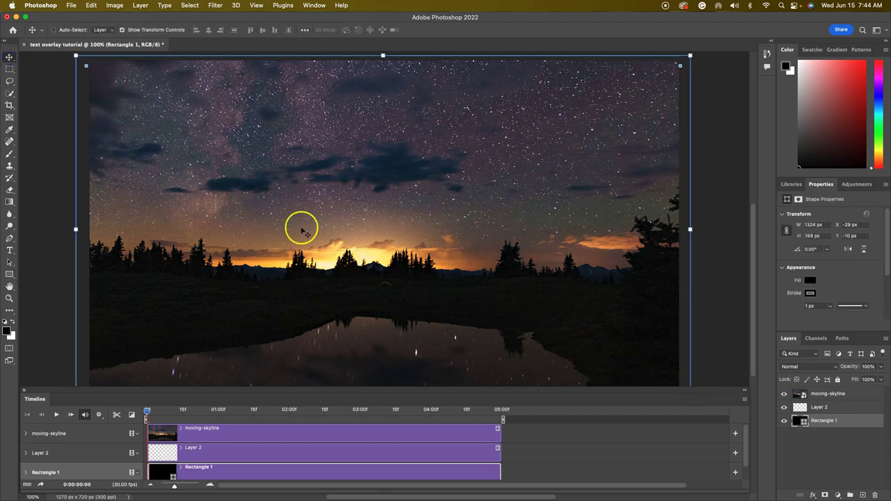
left_click(838, 411)
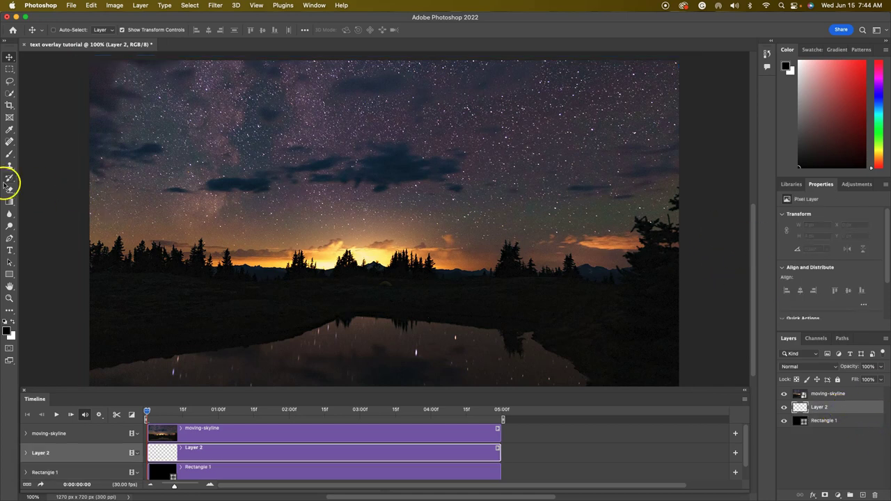
Hide the moving-skyline layer and add two-line white text 'I LOVE' / 'BIRTHDAY CAKE'.
left_click(784, 394)
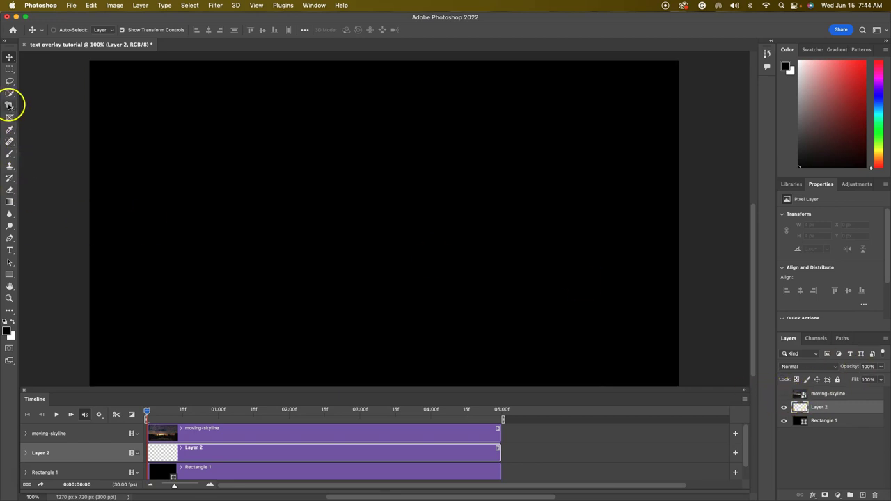
left_click(9, 251)
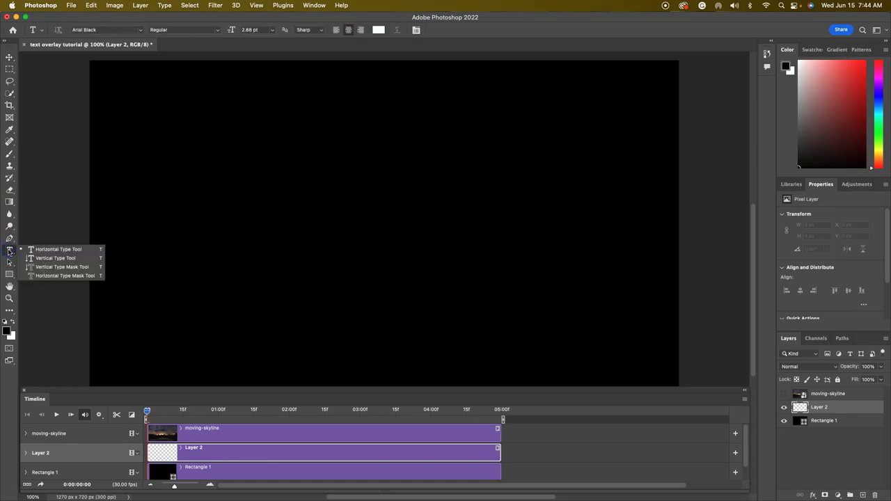
left_click(50, 247)
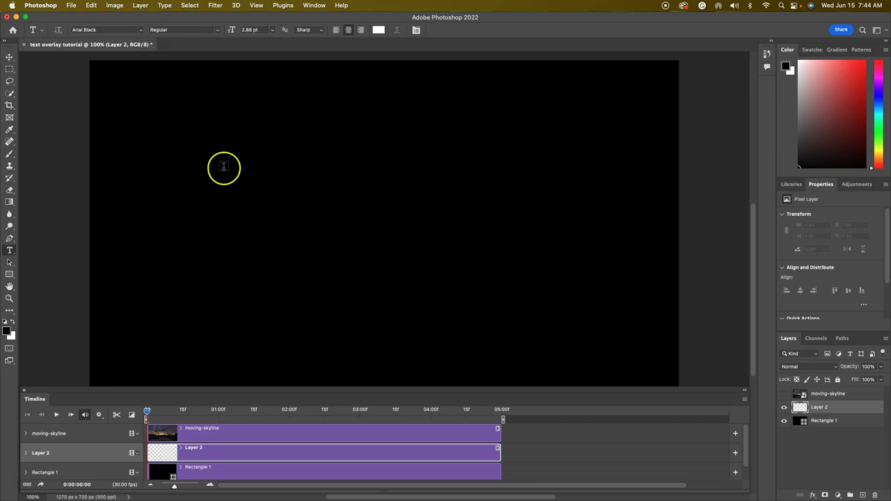
left_click(225, 167)
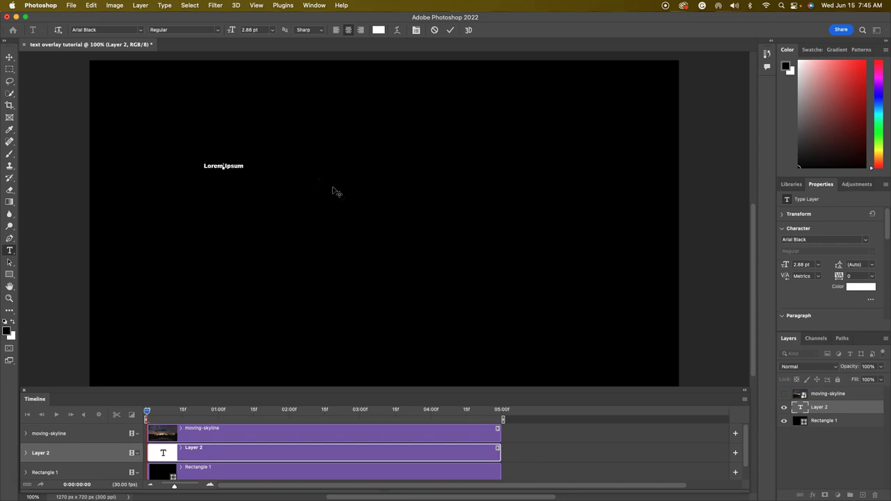
left_click(261, 165)
left_click(235, 165)
key("Return")
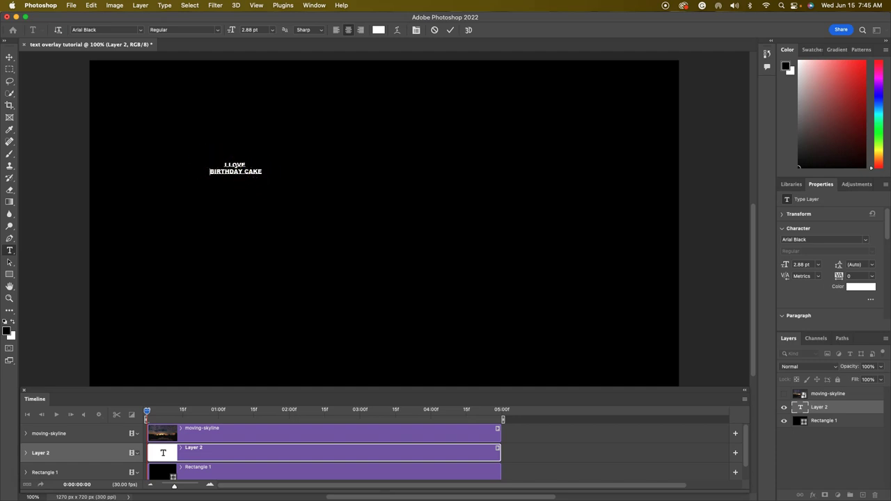
left_click(9, 56)
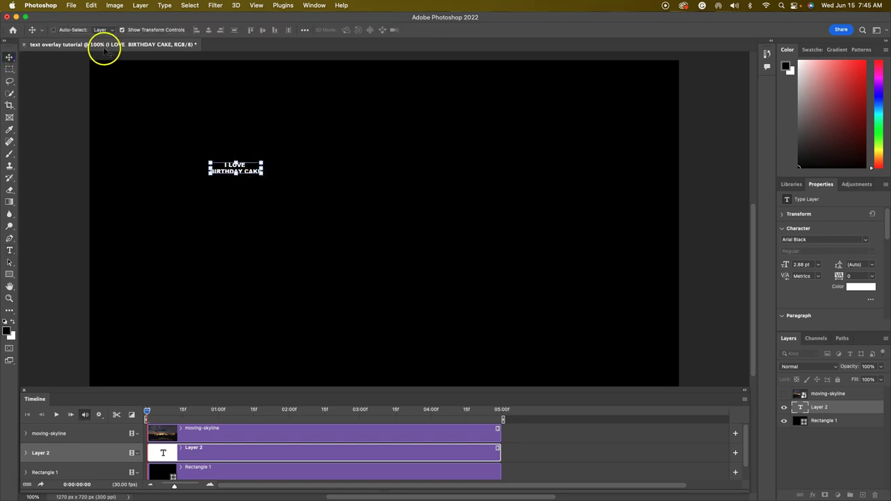
Scale the text much larger with Free Transform corner handles and commit.
left_click_drag(262, 172, 599, 298)
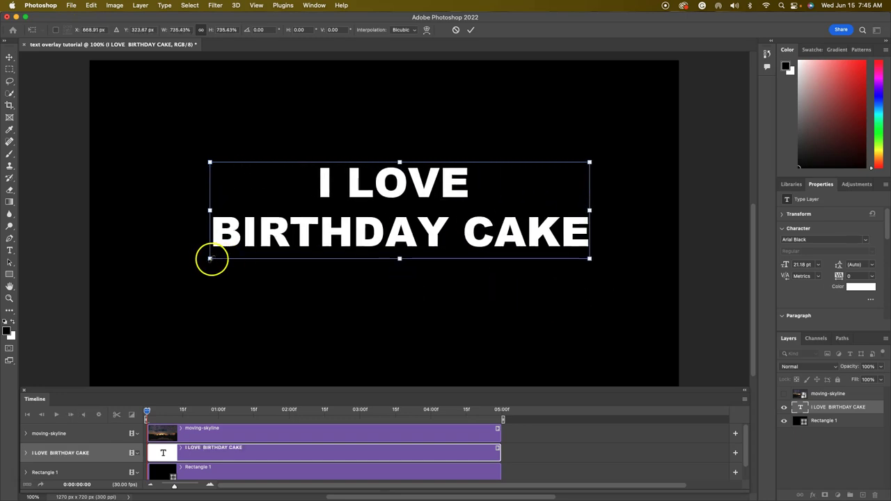
left_click_drag(210, 259, 116, 283)
left_click_drag(348, 258, 399, 229)
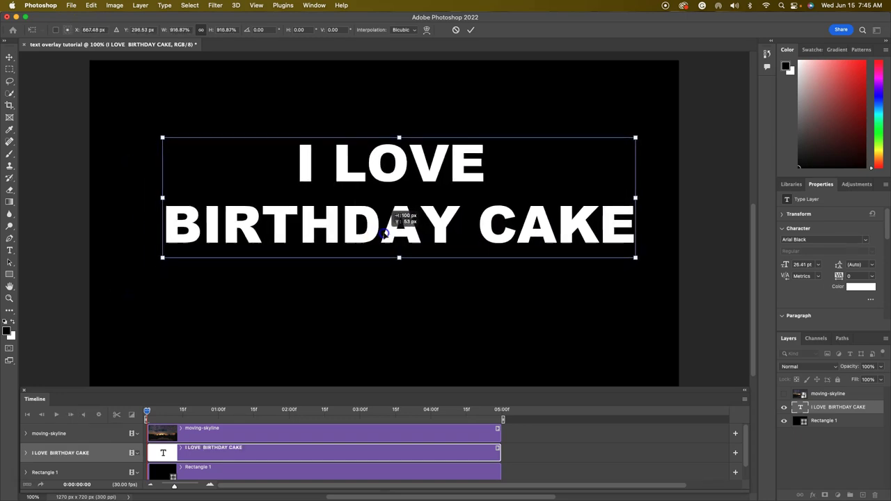
left_click(10, 56)
Break the text into four lines: I LOVE, BIRTHDAY, CAKE, IN JUNE.
double_click(797, 407)
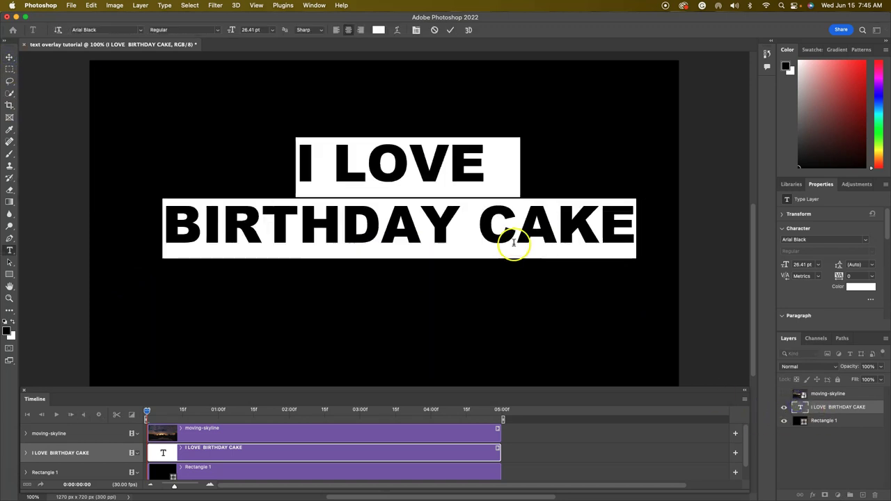
left_click(479, 230)
key("Return")
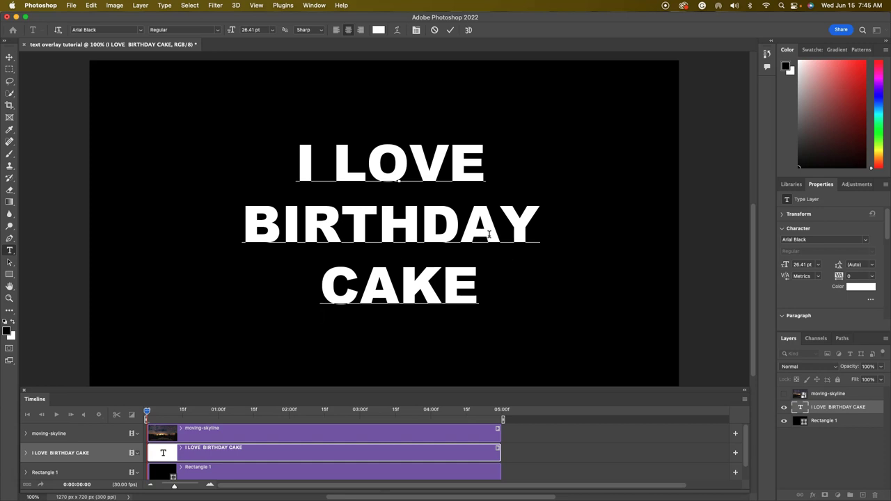
key("Return")
type("IN JUNE")
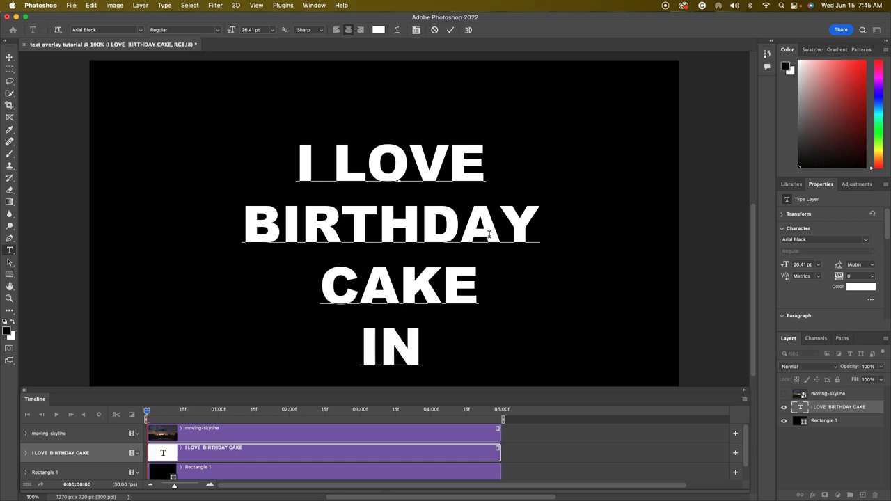
left_click(9, 59)
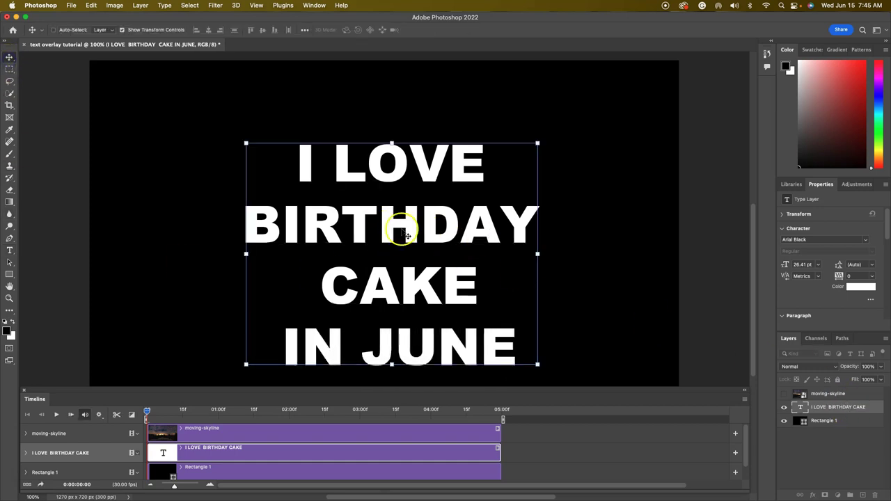
Move the text about 38 px up and make the night-sky video visible again.
left_click_drag(407, 237, 395, 201)
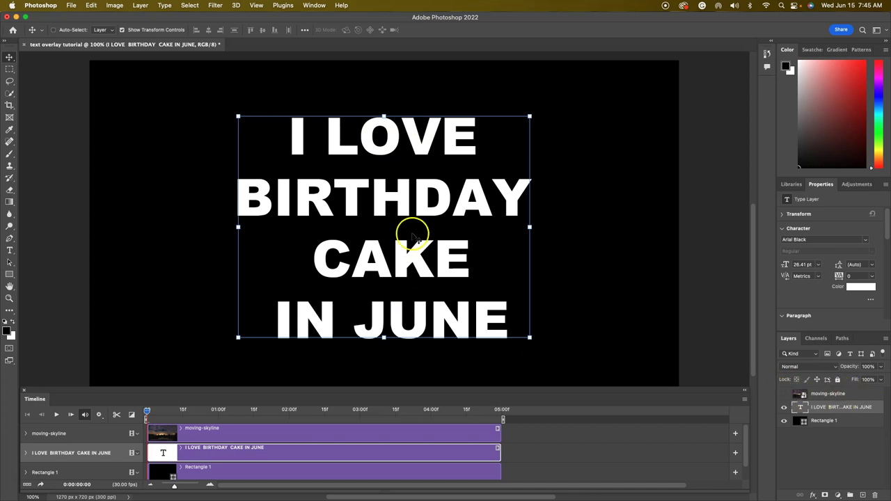
left_click_drag(417, 200, 426, 200)
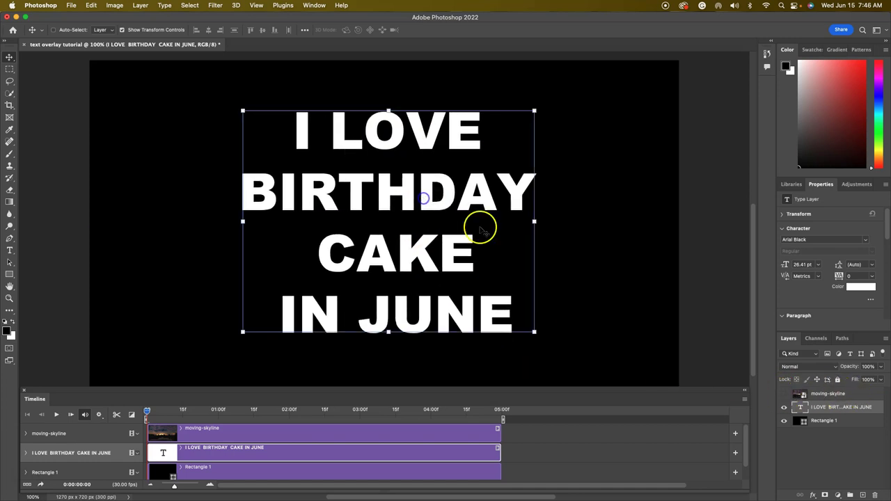
left_click(783, 395)
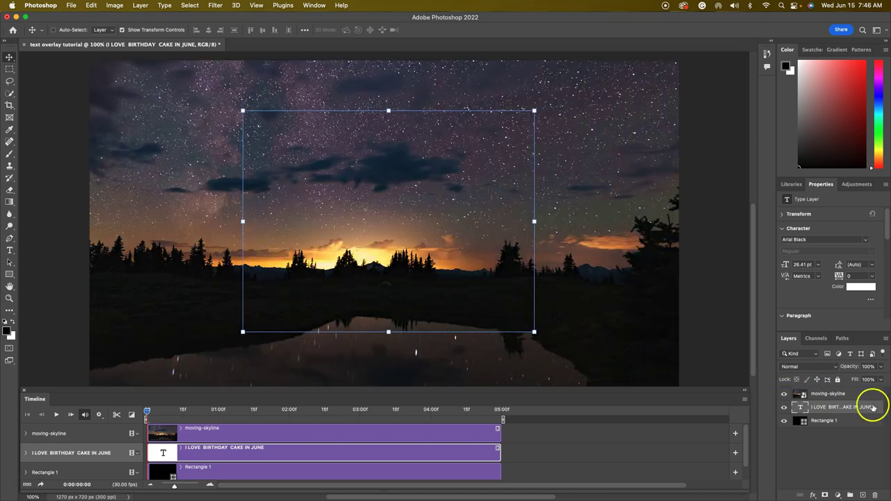
Clip the moving-skyline video into the text with Layer > Create Clipping Mask.
left_click(848, 395)
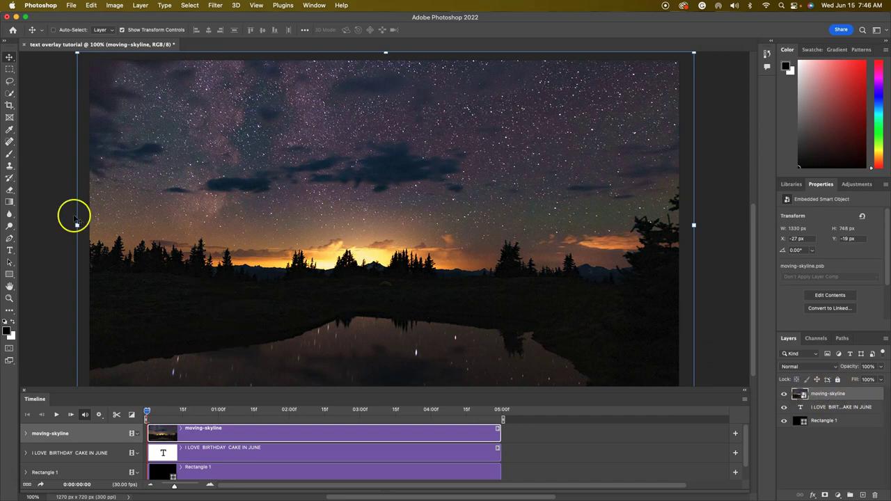
left_click(68, 6)
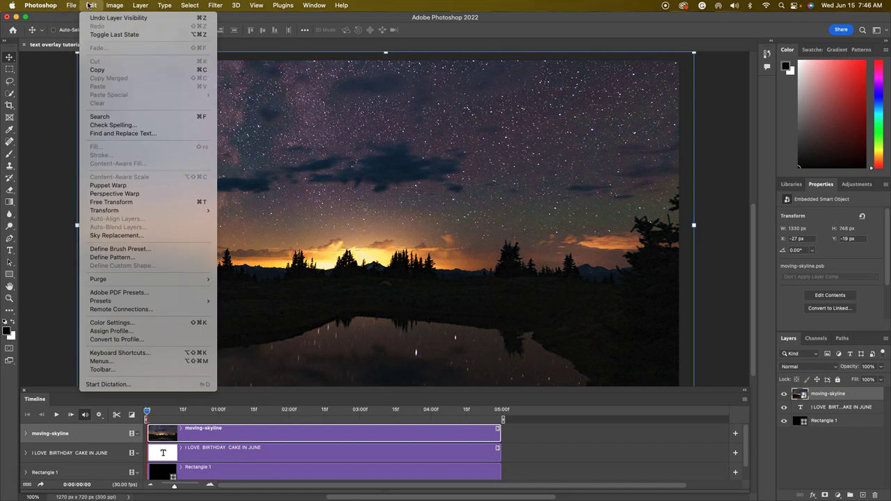
mouse_move(136, 7)
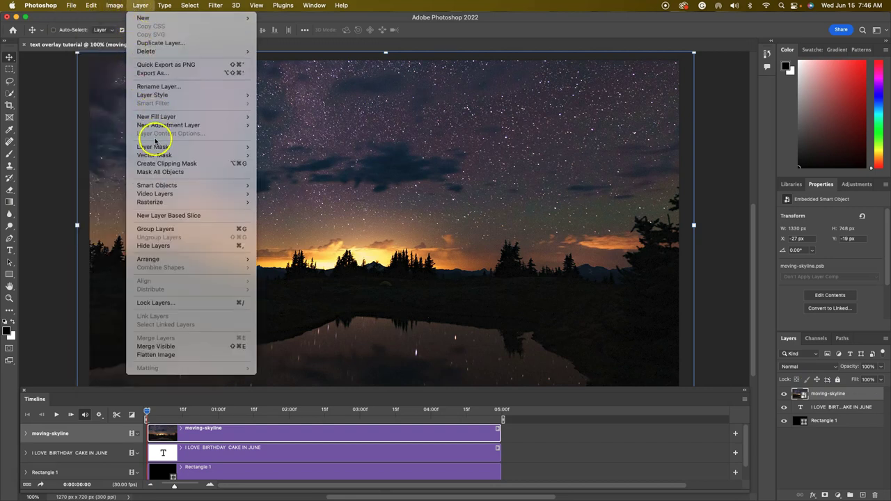
mouse_move(158, 186)
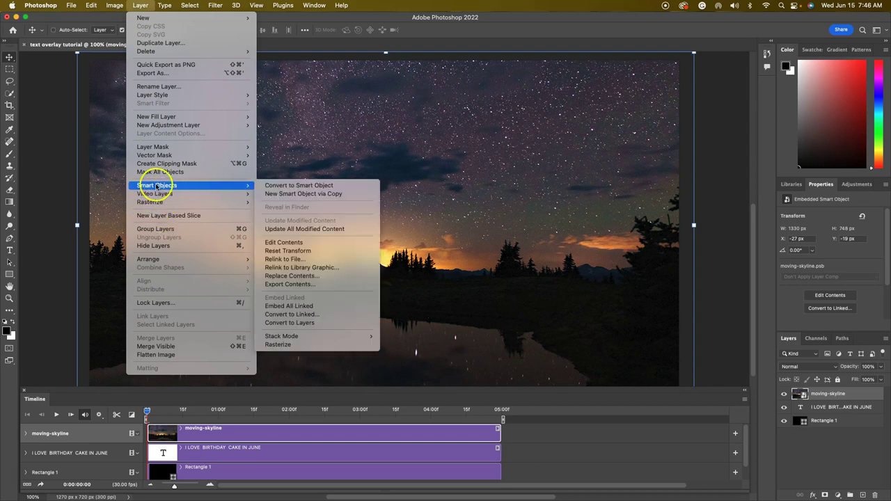
left_click(197, 163)
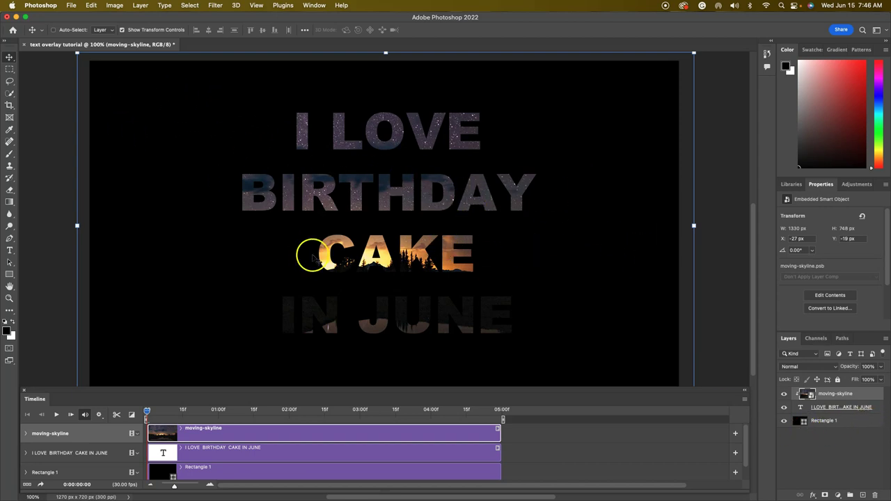
Preview the night sky moving inside the lettering on the timeline, stopping near 0:00:04:26.
left_click(57, 415)
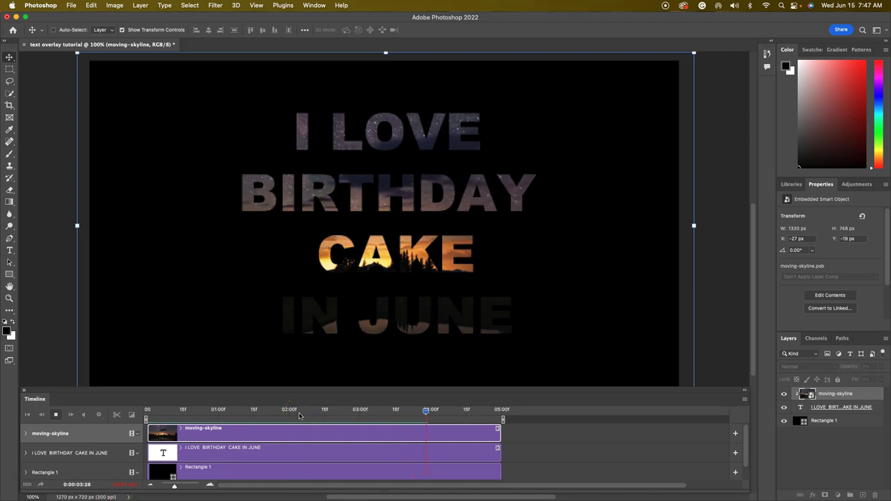
left_click(55, 416)
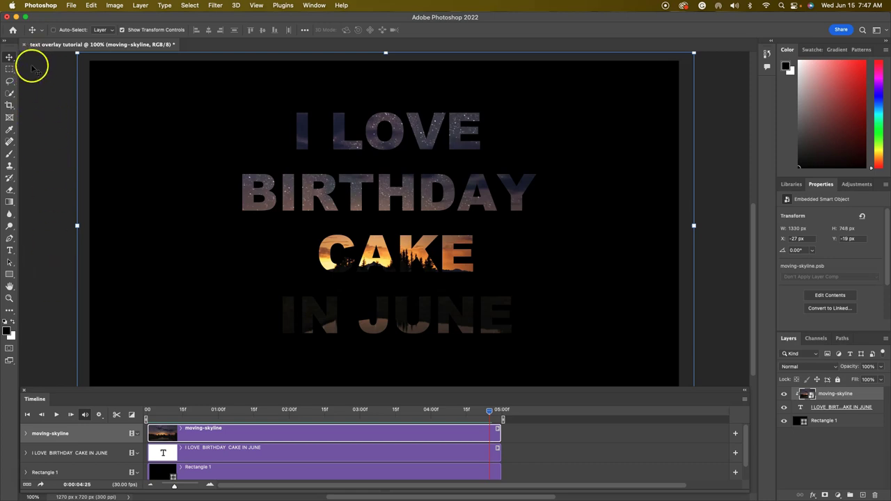
Use Export > Render Video to render text overlay tutorial.mp4 as H.264 into the Downloads folder.
left_click(71, 6)
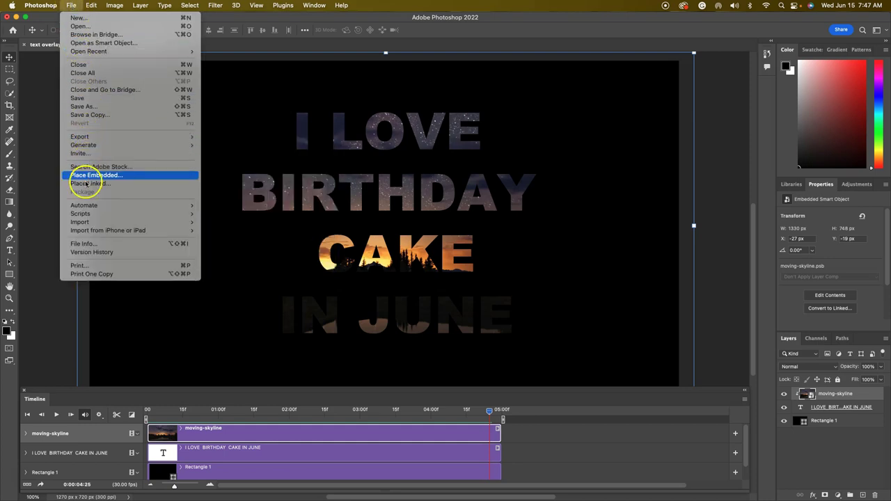
mouse_move(91, 5)
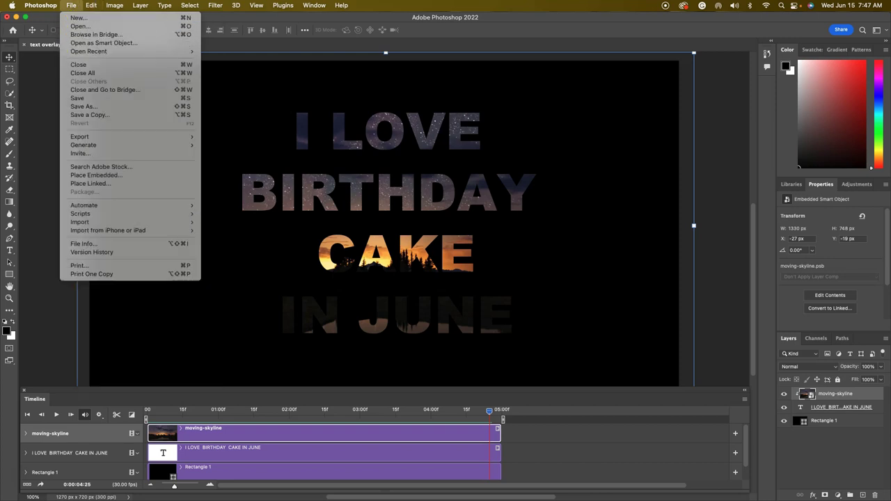
mouse_move(90, 136)
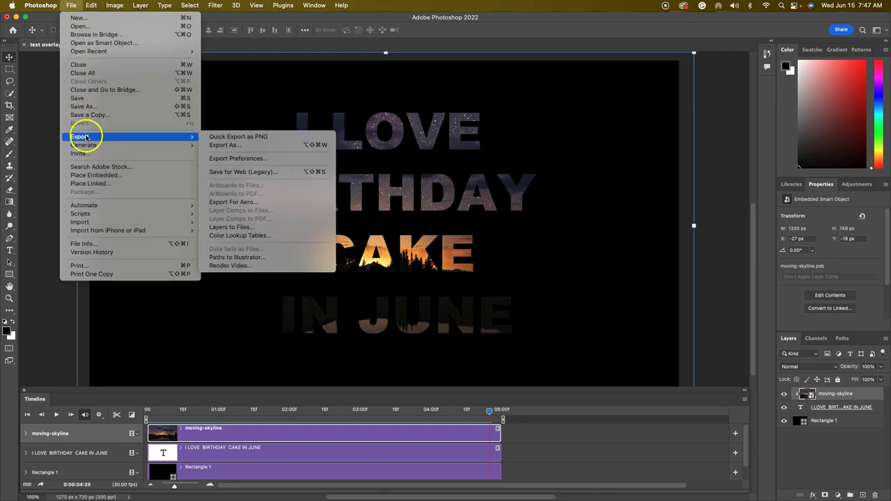
left_click(267, 266)
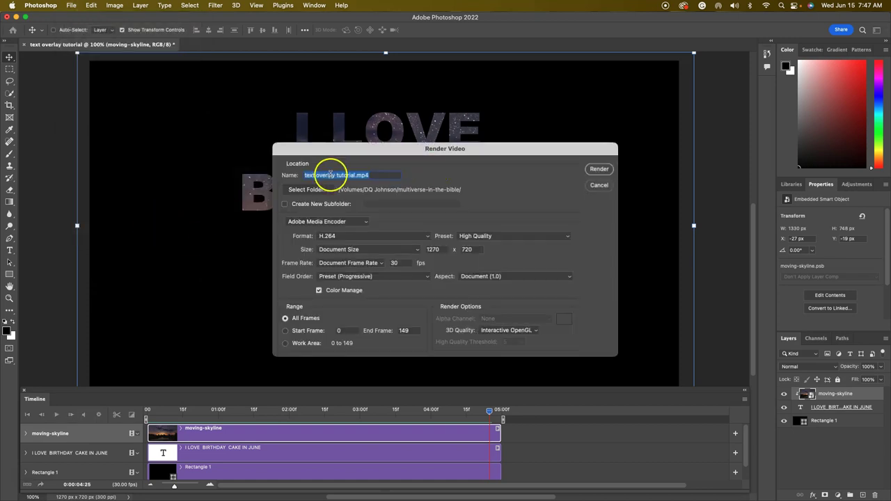
left_click(308, 193)
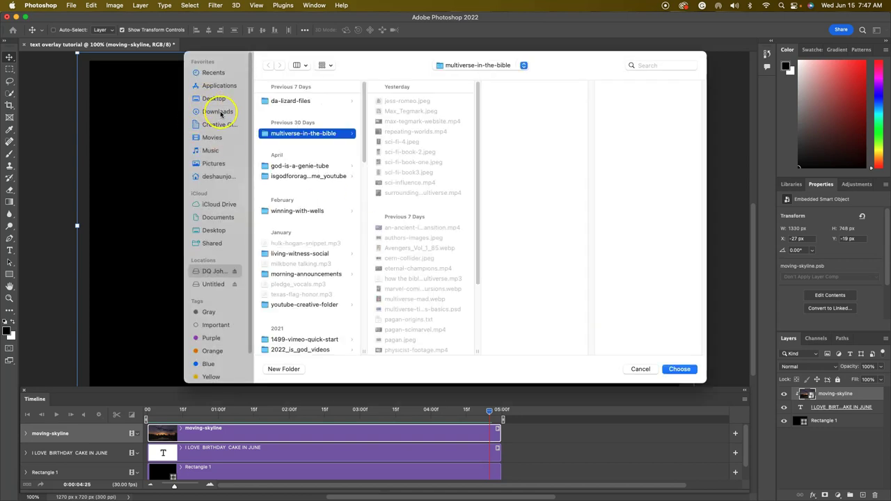
left_click(218, 112)
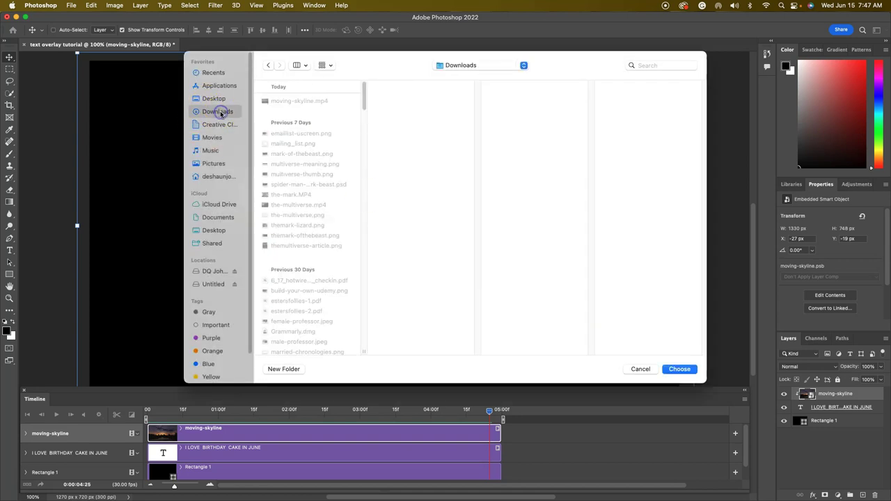
left_click(687, 369)
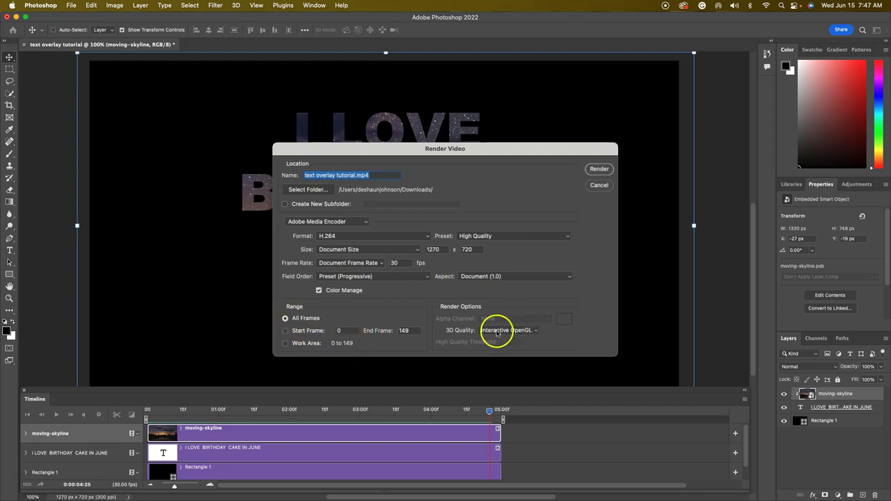
left_click(600, 169)
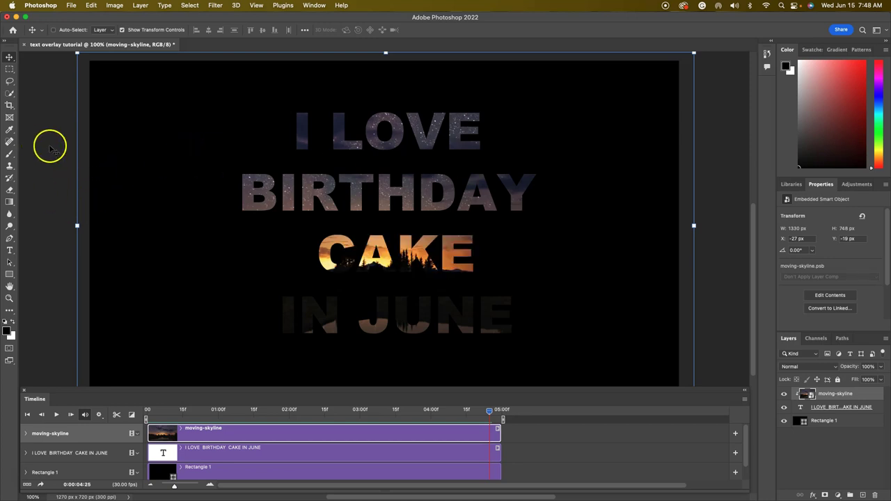
Save text overlay tutorial.psd locally in Downloads, accept the compatibility option, and minimize the document.
left_click(71, 5)
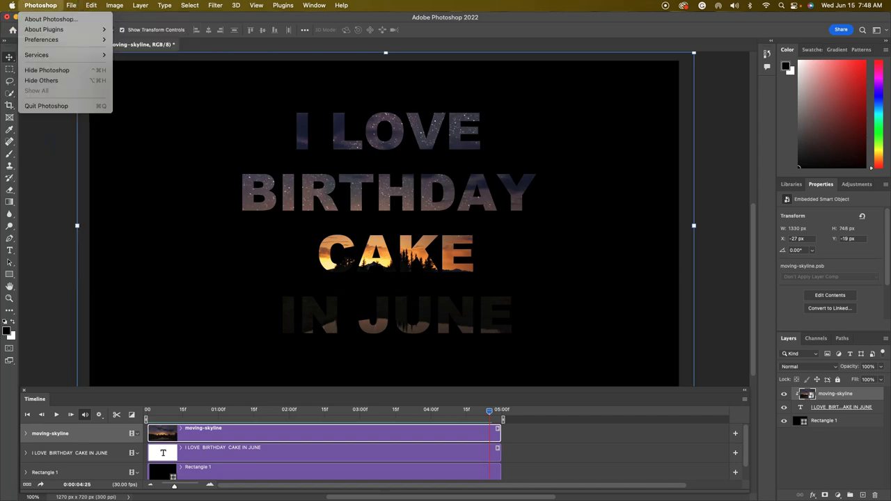
left_click(83, 98)
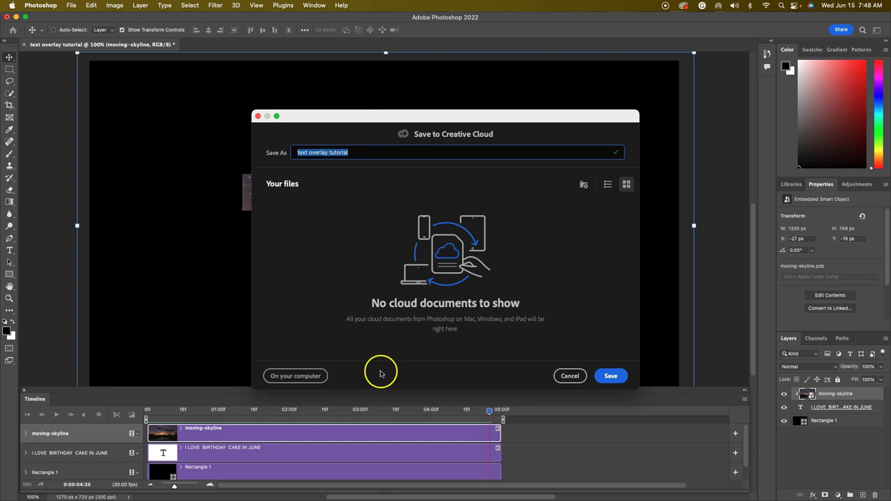
left_click(306, 376)
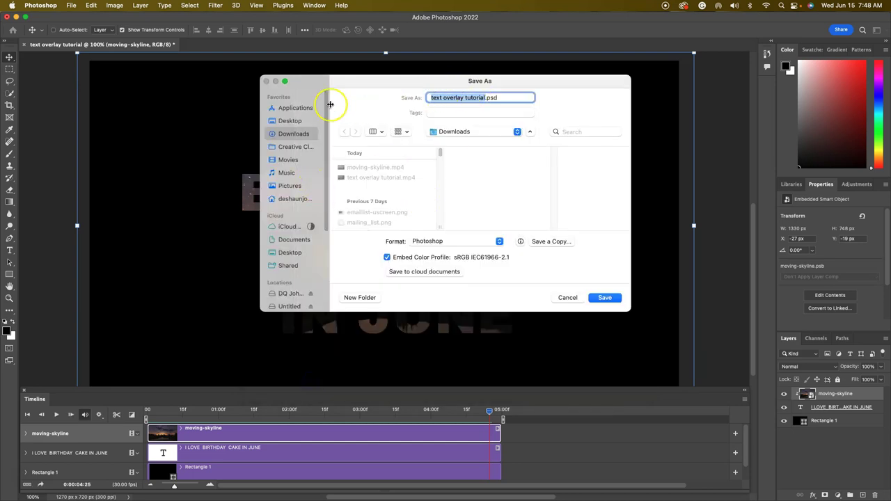
left_click(605, 298)
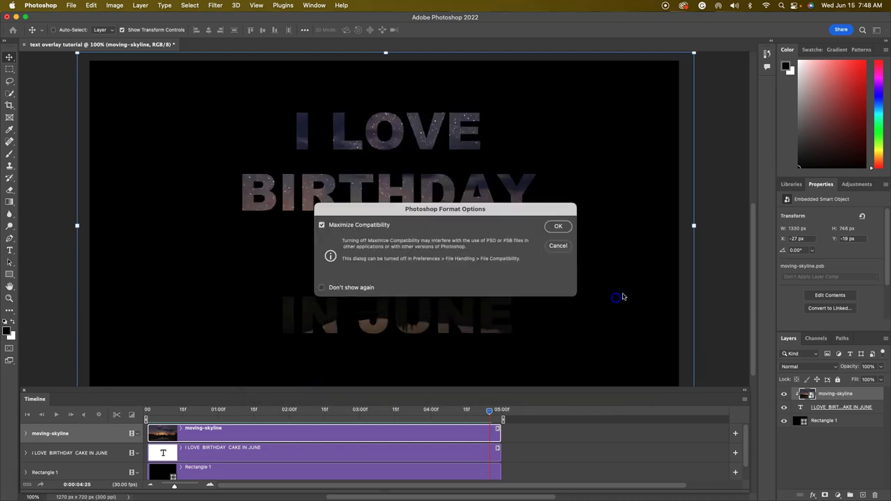
left_click(559, 227)
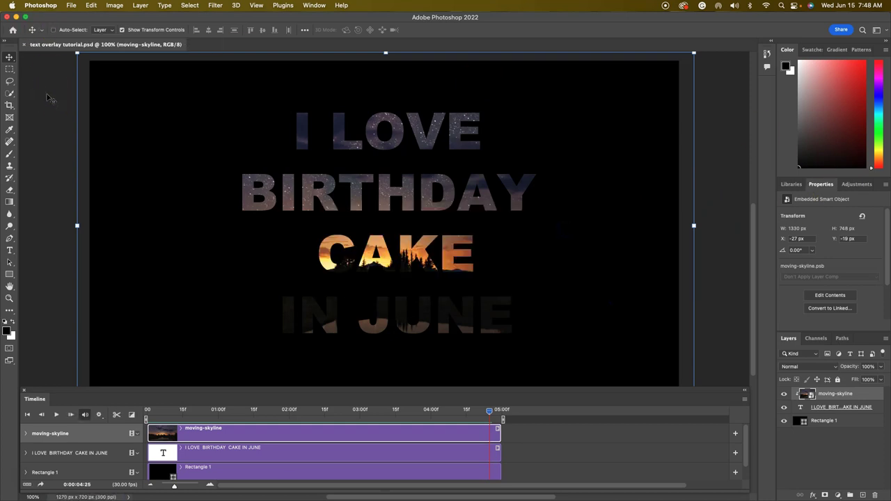
left_click(16, 18)
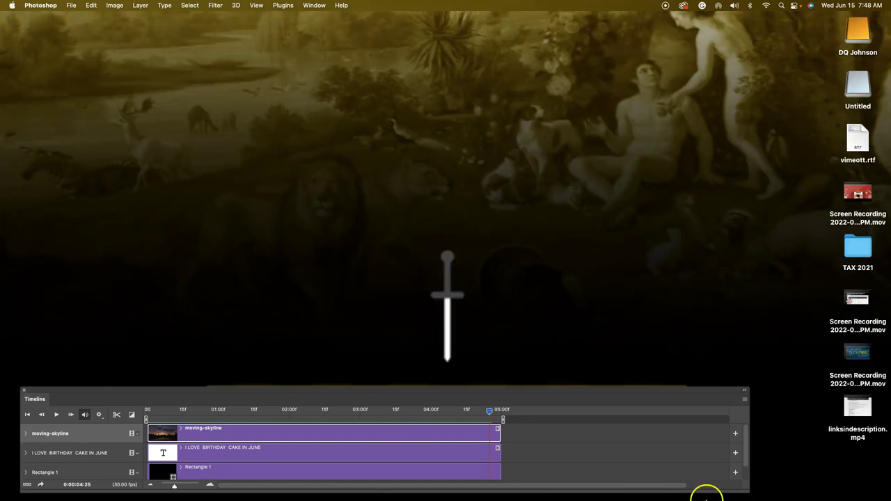
Reposition the floating timeline and restore the minimized document from the Dock.
left_click_drag(44, 390, 140, 358)
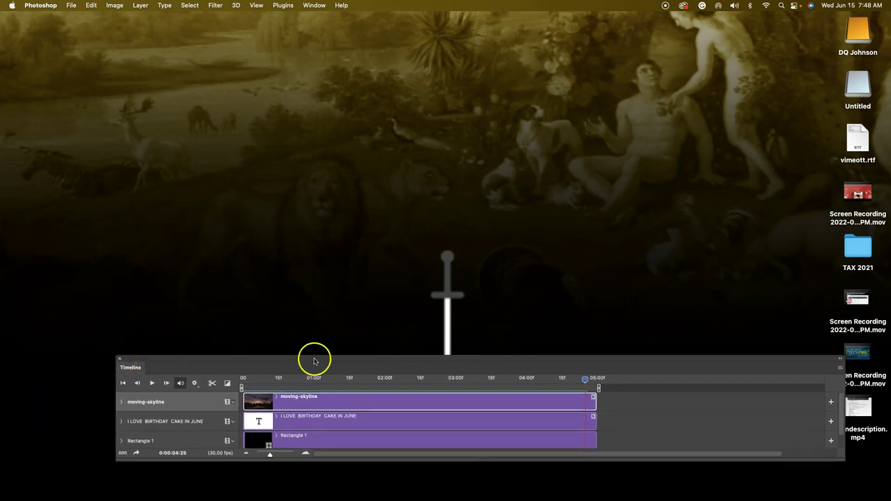
left_click_drag(205, 353, 170, 343)
mouse_move(639, 497)
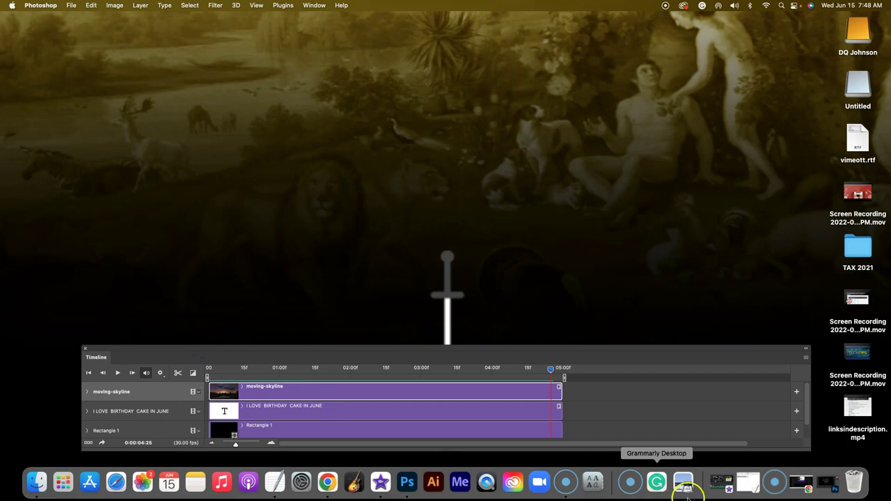
left_click(836, 482)
Quit Photoshop from the Photoshop application menu.
left_click(72, 10)
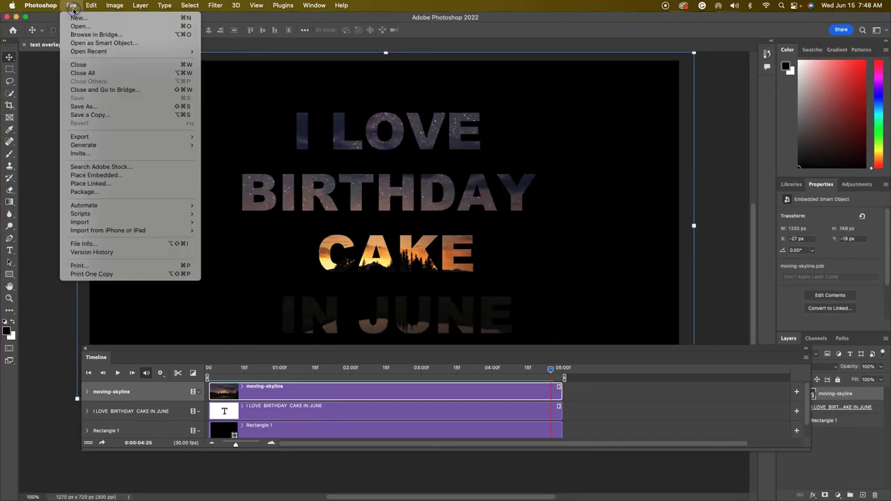
mouse_move(41, 5)
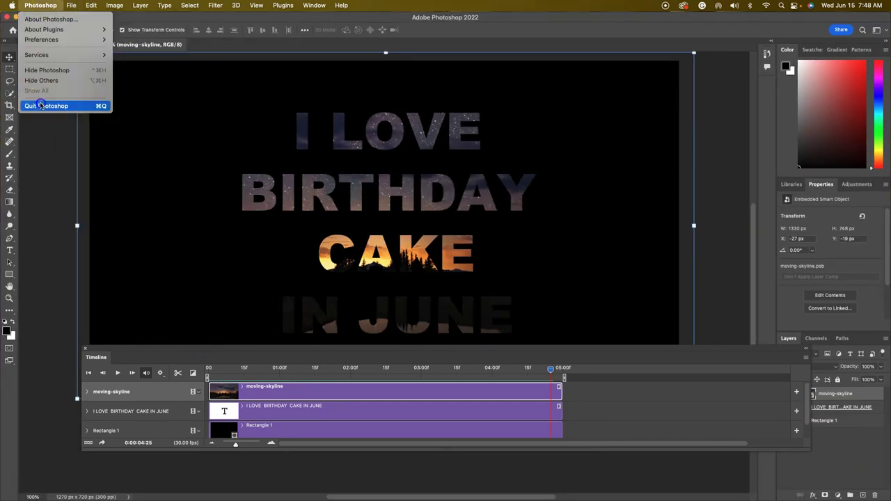
left_click(41, 106)
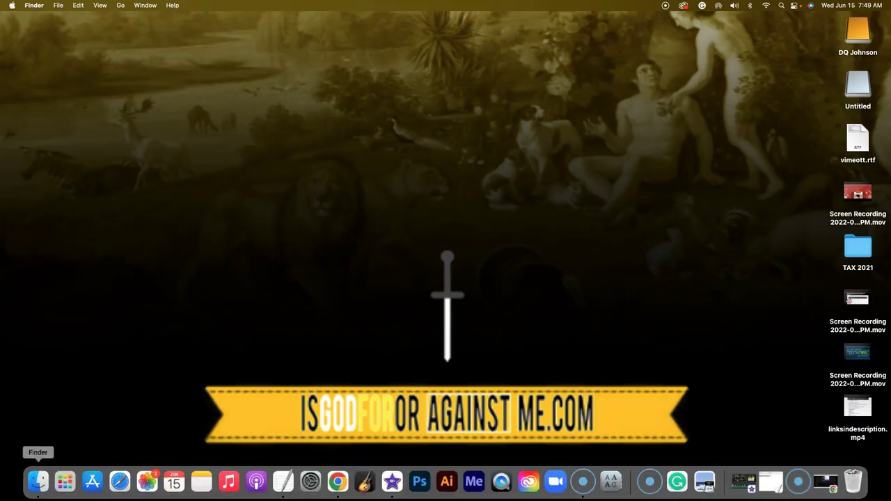
Open text overlay tutorial.mp4 from the Downloads folder in QuickTime Player via a new Finder window.
mouse_move(38, 496)
left_click(39, 484)
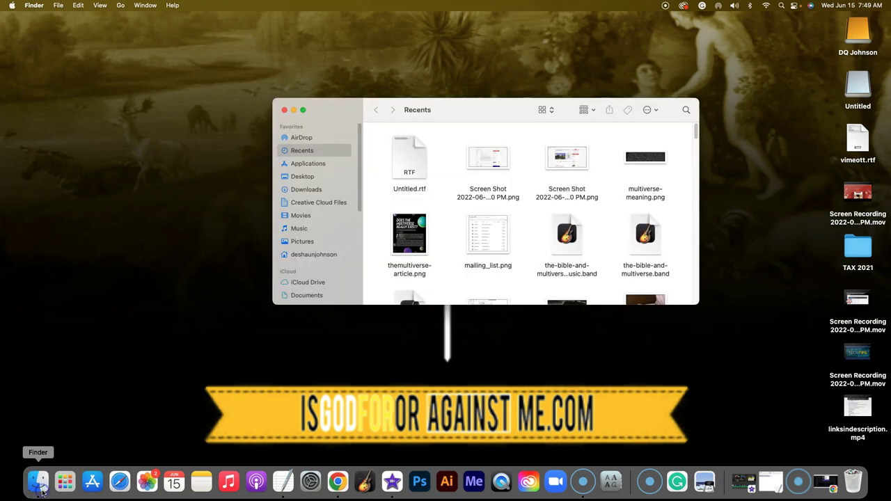
left_click(301, 190)
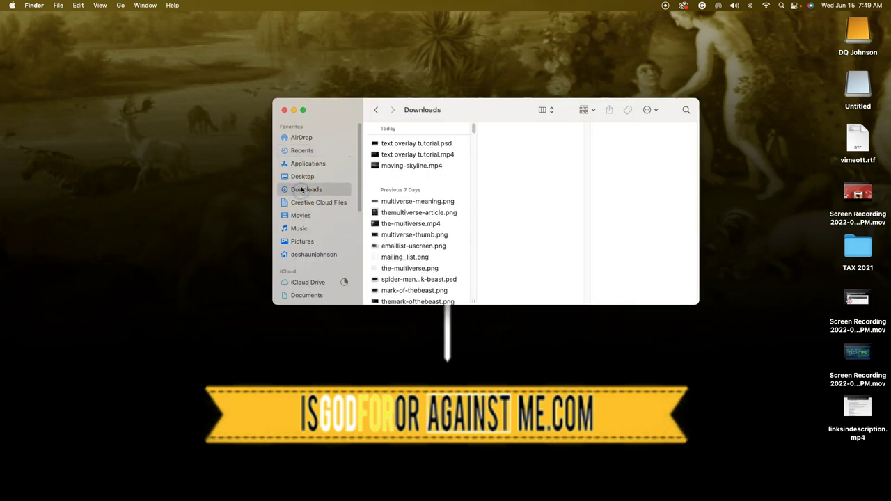
left_click(419, 154)
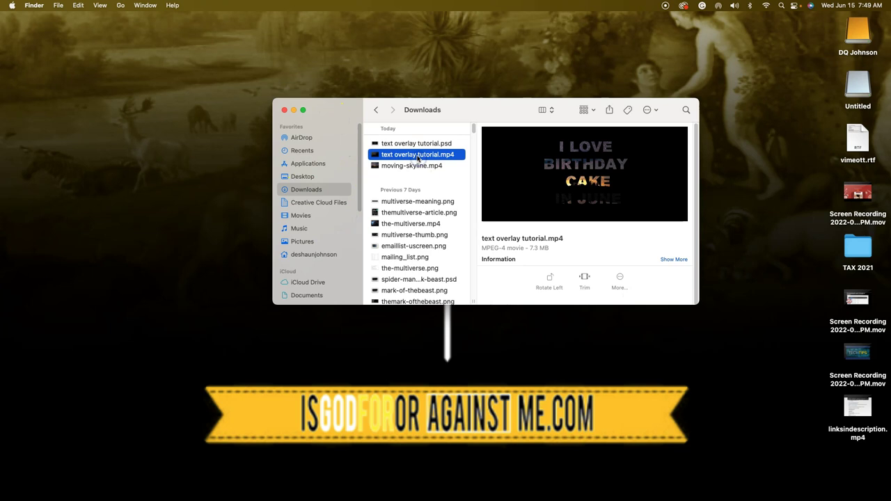
double_click(416, 156)
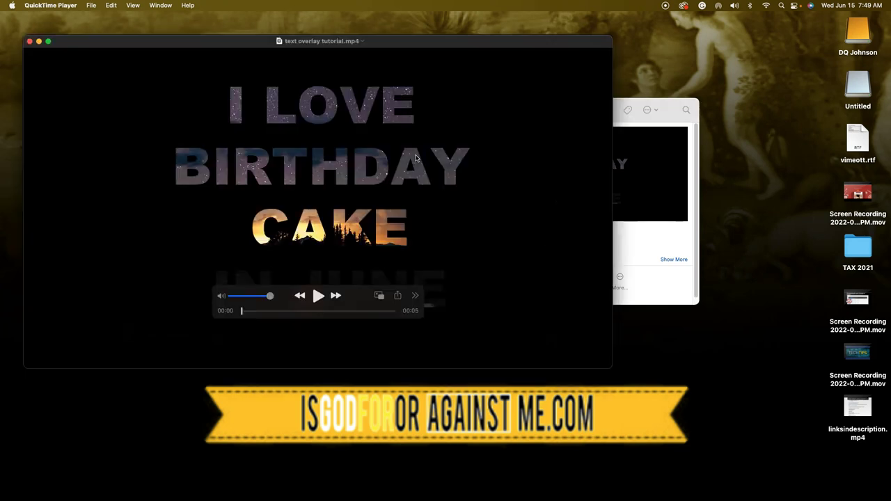
Play text overlay tutorial.mp4 to its 00:05 end, moving the player window toward screen centre.
left_click(328, 304)
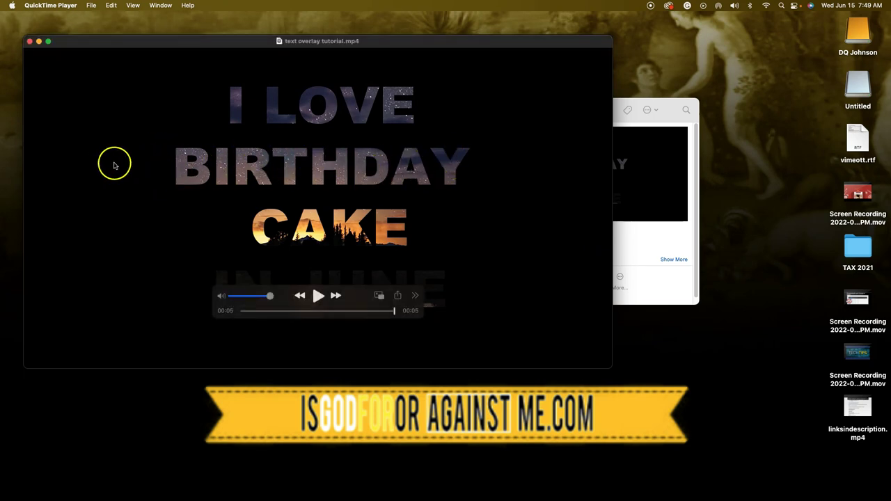
left_click_drag(193, 40, 299, 56)
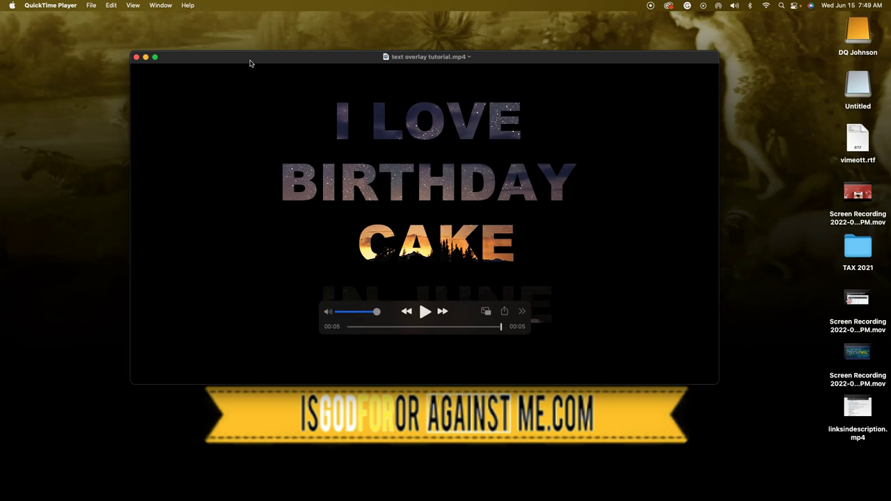
left_click_drag(225, 57, 248, 66)
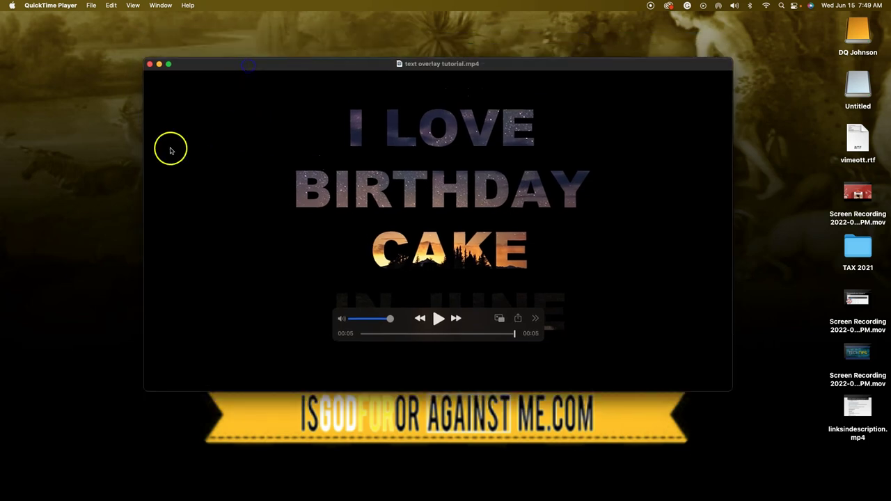